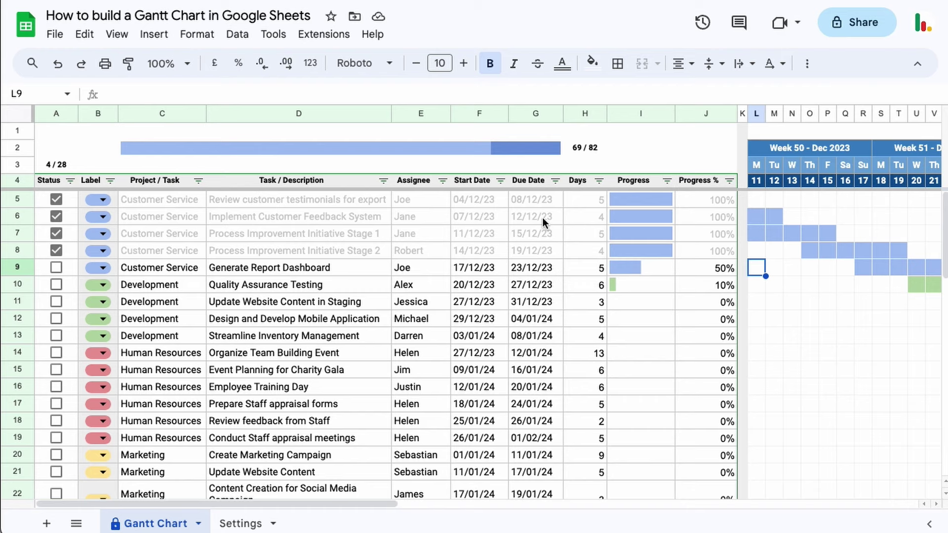
Scroll across the example Gantt sheet's timeline and task table to review the colour-coded bars
{"action": "scroll", "coordinate": [764, 220], "scroll_direction": "right", "scroll_amount": 5}
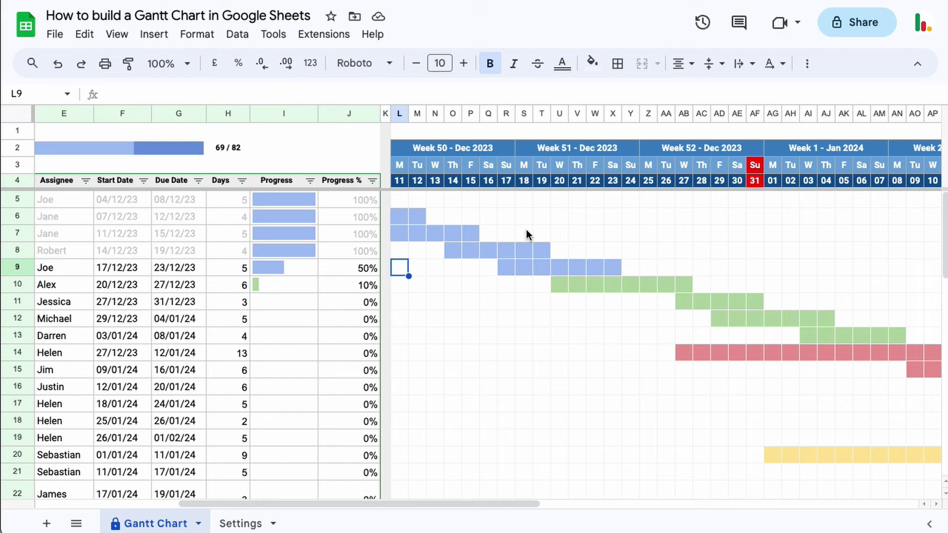
{"action": "scroll", "coordinate": [660, 238], "scroll_direction": "right", "scroll_amount": 3}
{"action": "scroll", "coordinate": [543, 251], "scroll_direction": "down", "scroll_amount": 1}
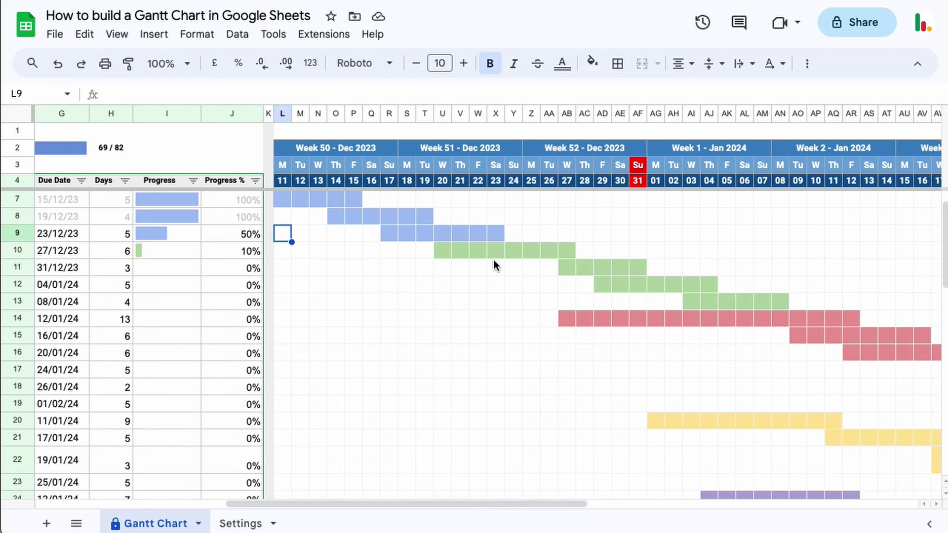
{"action": "scroll", "coordinate": [734, 299], "scroll_direction": "left", "scroll_amount": 8}
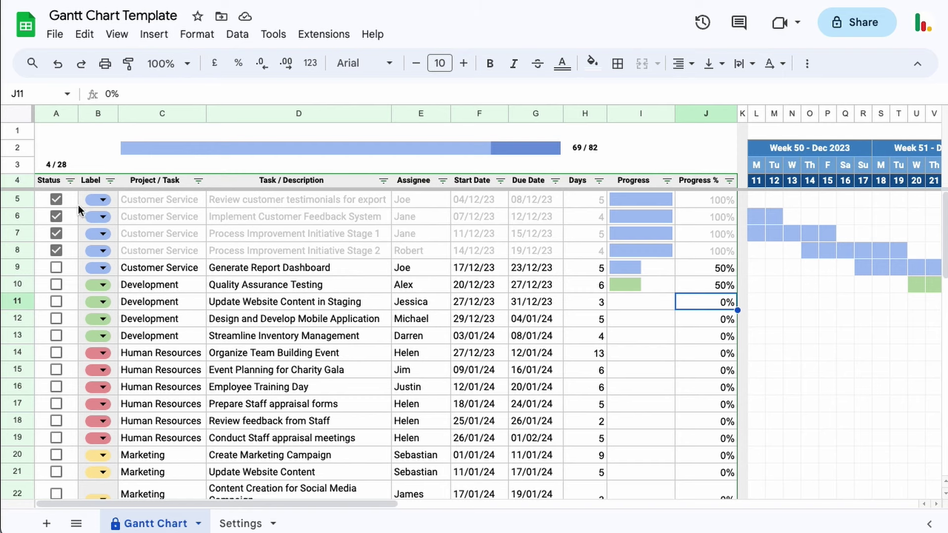
Scroll the template's timeline right to February and back again
{"action": "scroll", "coordinate": [333, 289], "scroll_direction": "right", "scroll_amount": 5}
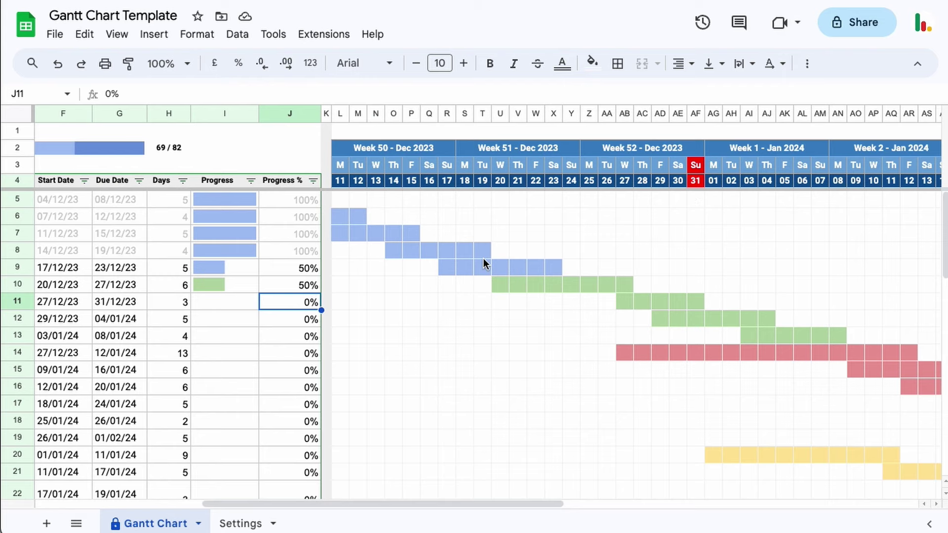
{"action": "scroll", "coordinate": [484, 262], "scroll_direction": "right", "scroll_amount": 10}
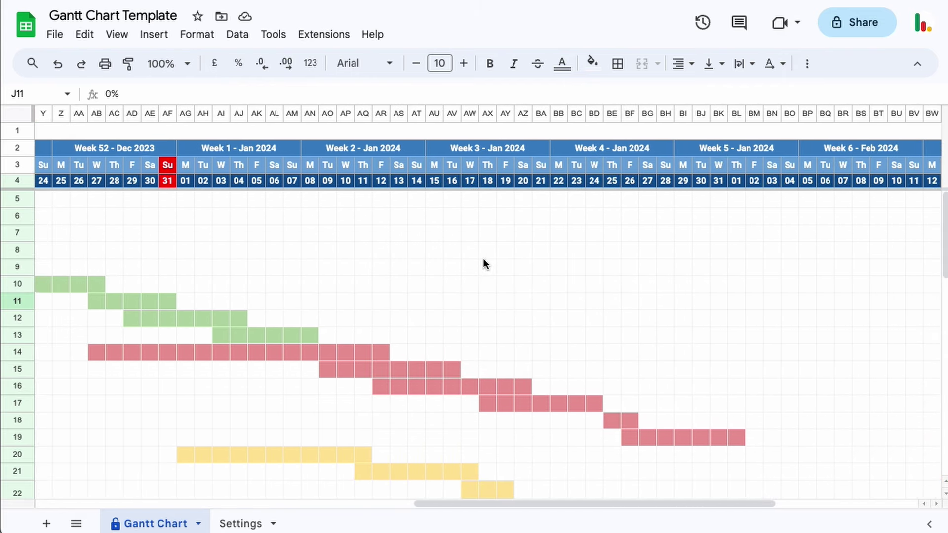
{"action": "scroll", "coordinate": [484, 259], "scroll_direction": "right", "scroll_amount": 3}
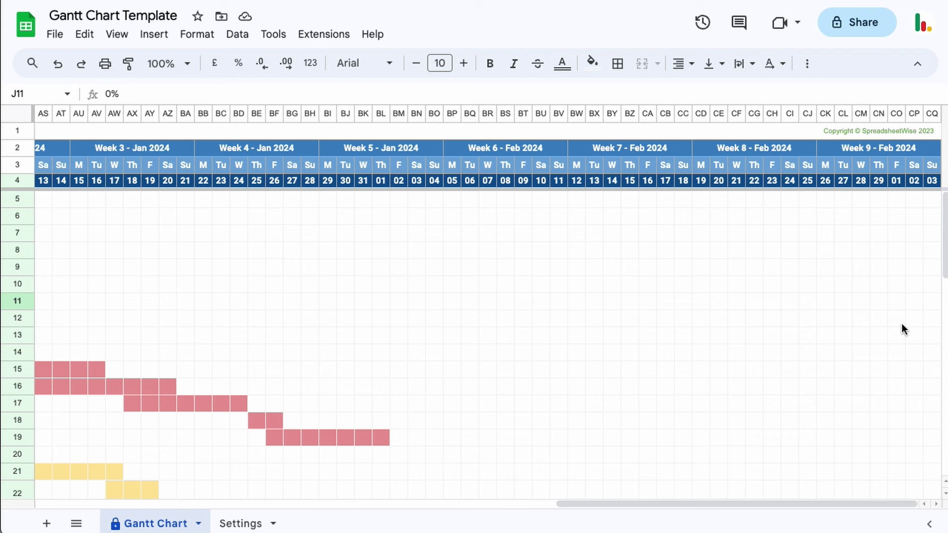
{"action": "scroll", "coordinate": [789, 310], "scroll_direction": "left", "scroll_amount": 15}
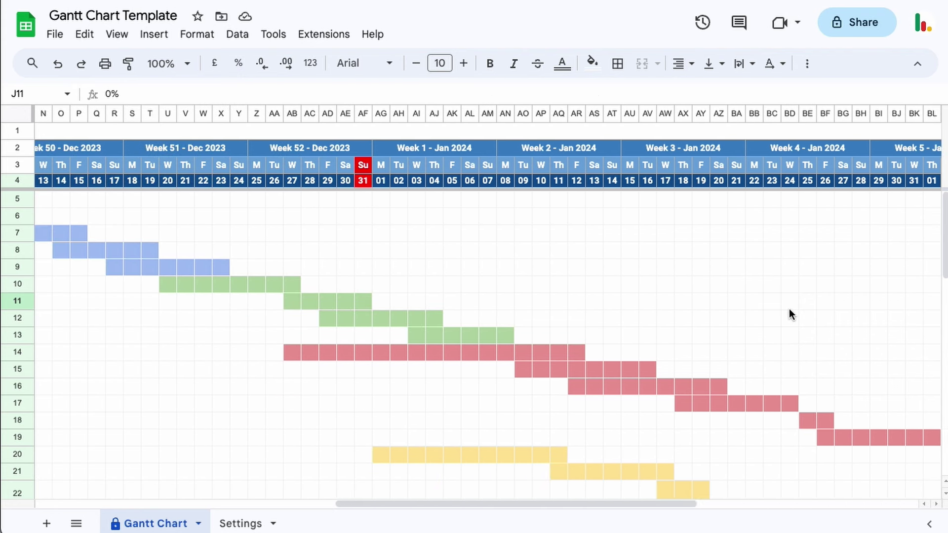
{"action": "scroll", "coordinate": [790, 309], "scroll_direction": "left", "scroll_amount": 5}
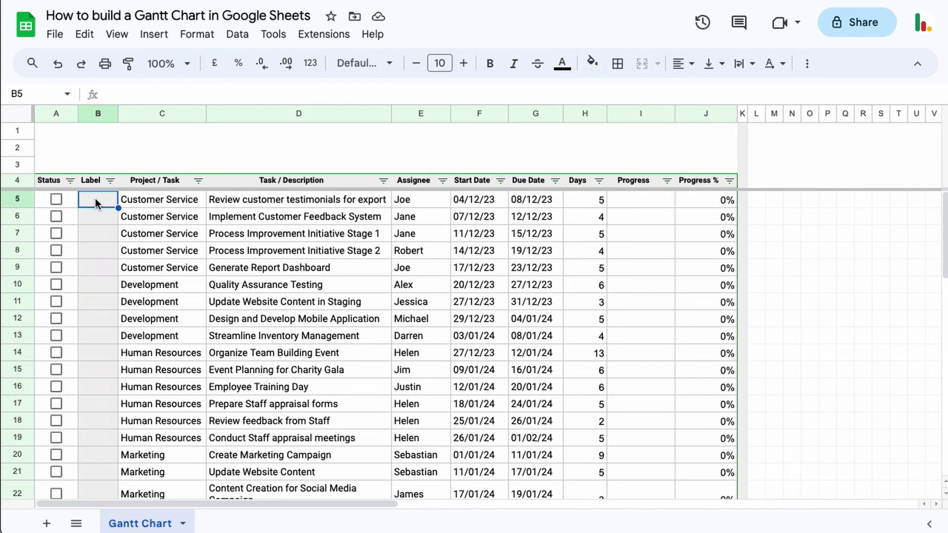
Add a drop-down to B5 offering Blue, Green and Red
{"action": "right_click", "coordinate": [95, 198]}
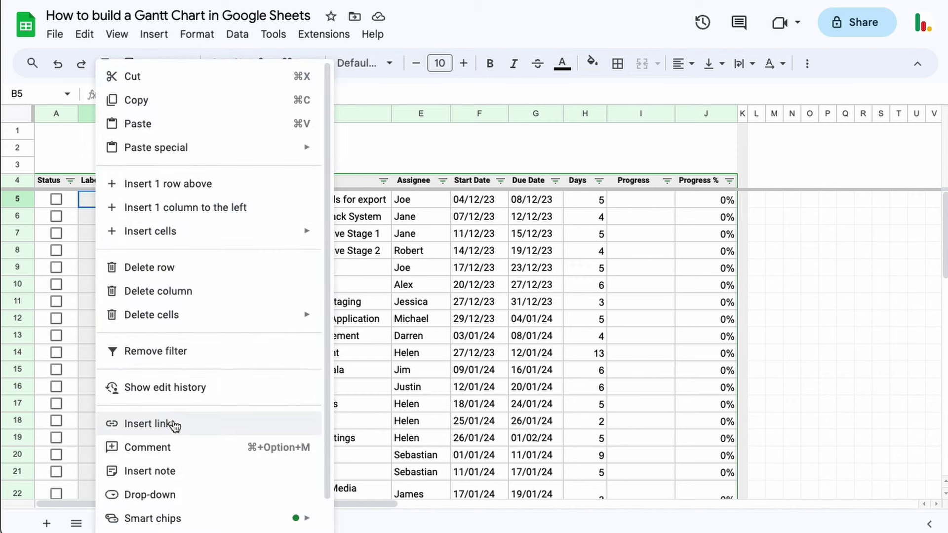
{"action": "left_click", "coordinate": [150, 494]}
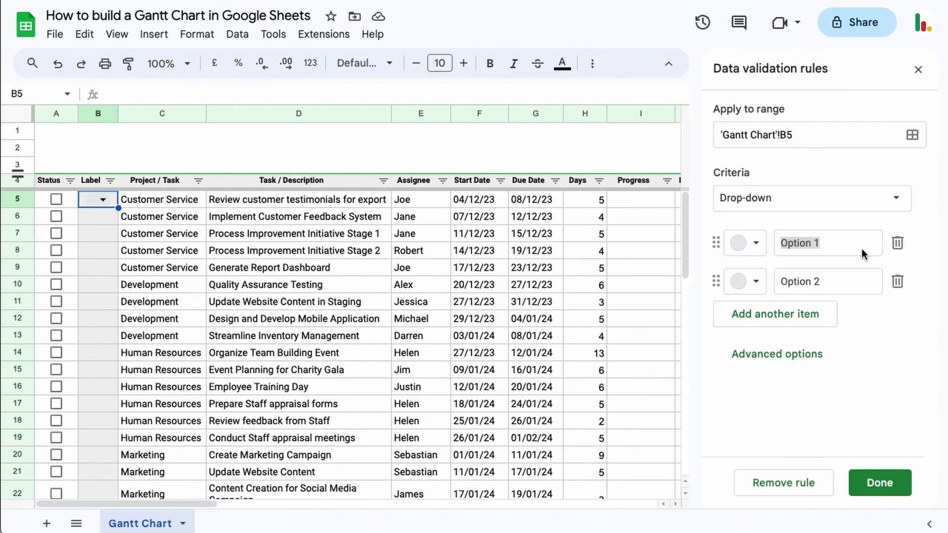
{"action": "type", "text": "Blue"}
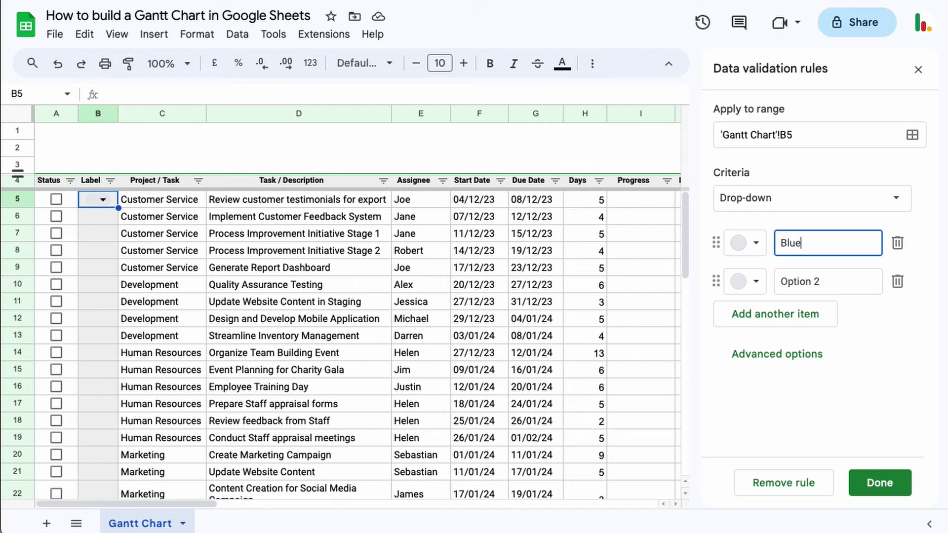
{"action": "key", "text": "Return"}
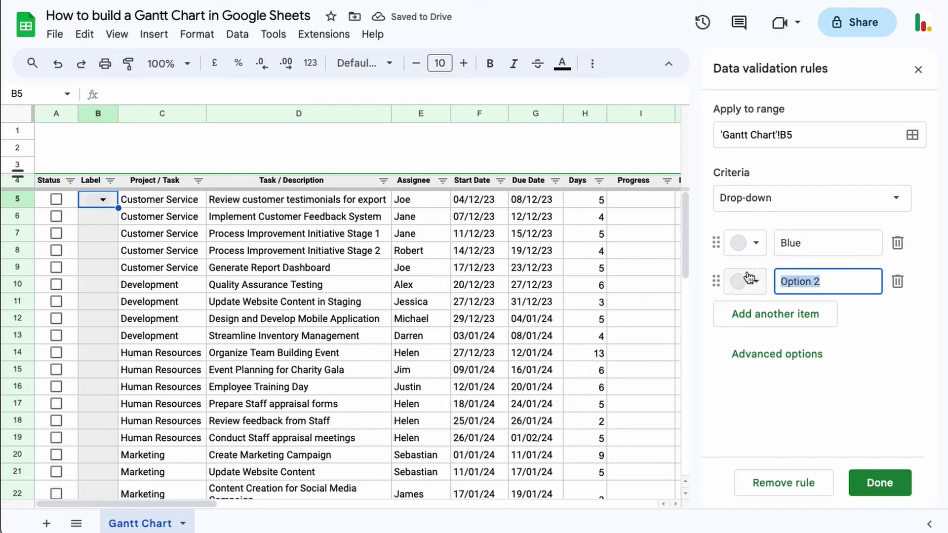
{"action": "type", "text": "Green"}
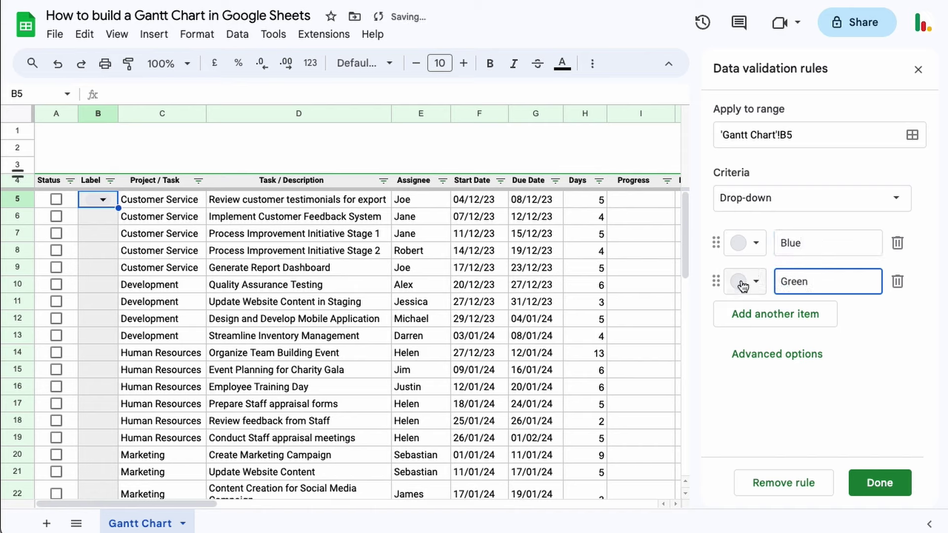
{"action": "left_click", "coordinate": [782, 315]}
{"action": "type", "text": "Red"}
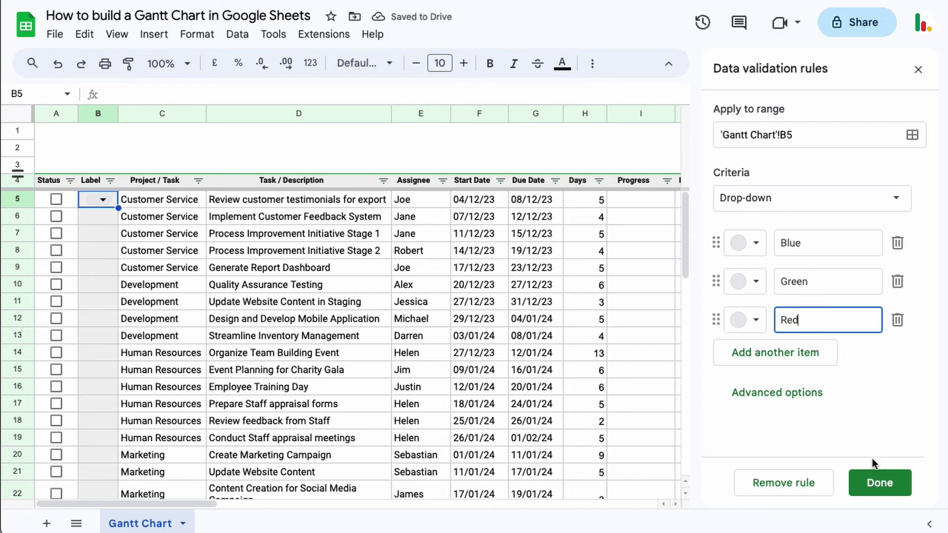
{"action": "left_click", "coordinate": [874, 479]}
Copy the drop-down down to B32, recolour its chips for all, and set row 6 to Red
{"action": "left_click_drag", "start_coordinate": [119, 206], "coordinate": [102, 250]}
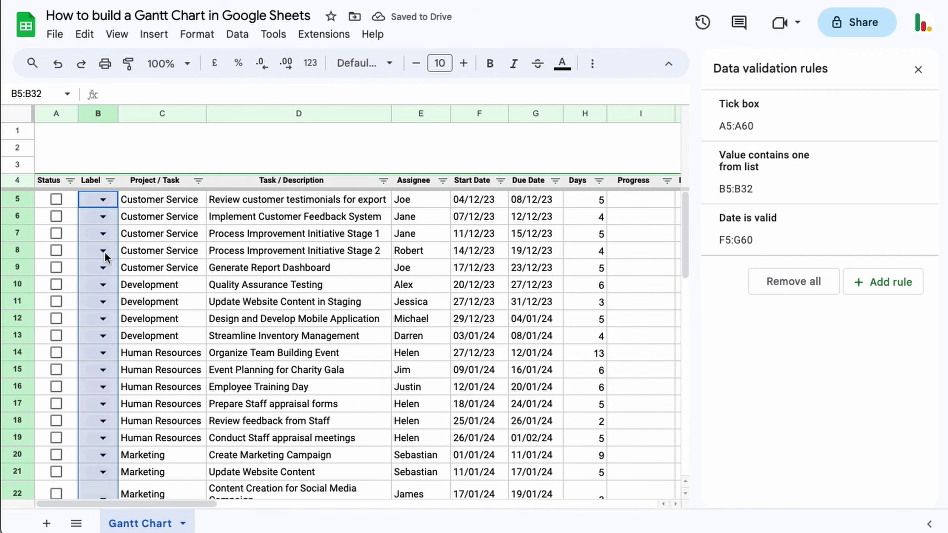
{"action": "left_click", "coordinate": [102, 203]}
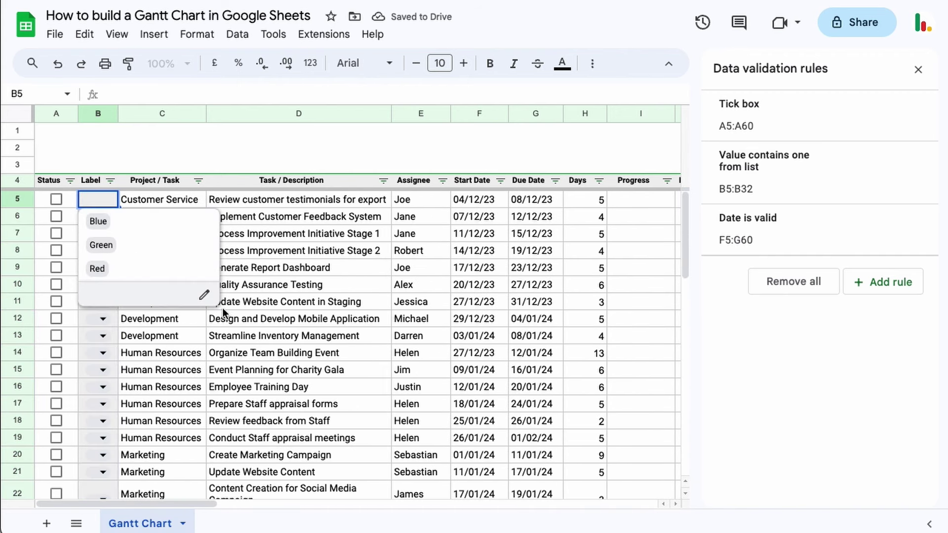
{"action": "left_click", "coordinate": [205, 298]}
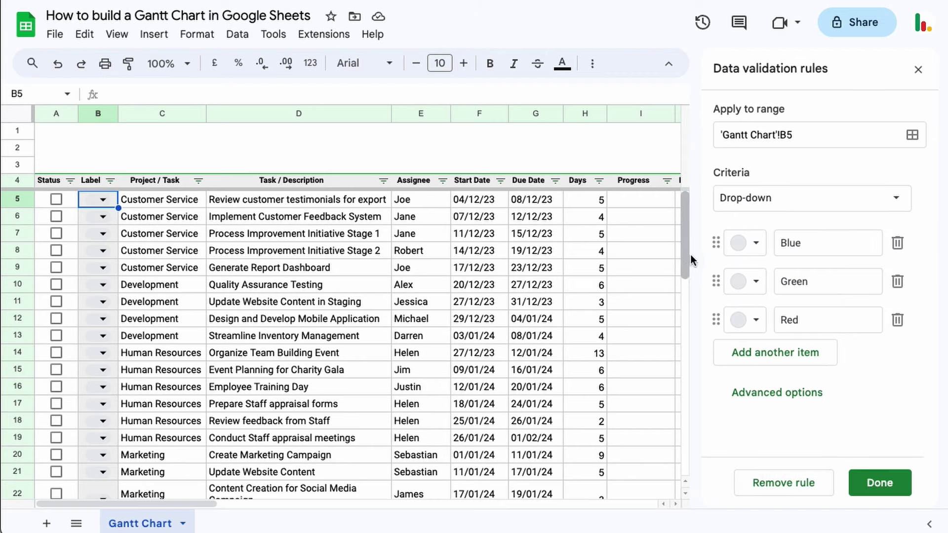
{"action": "left_click", "coordinate": [746, 243]}
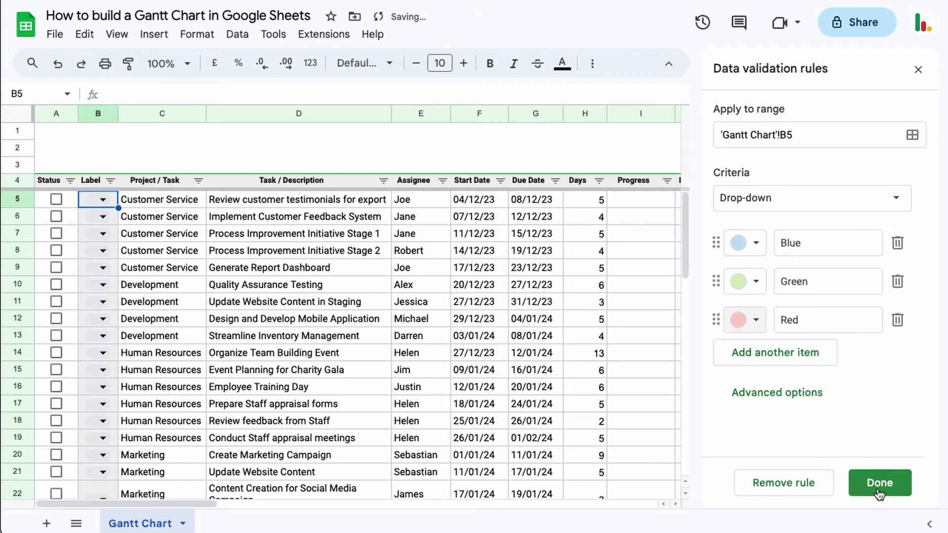
{"action": "left_click", "coordinate": [879, 484]}
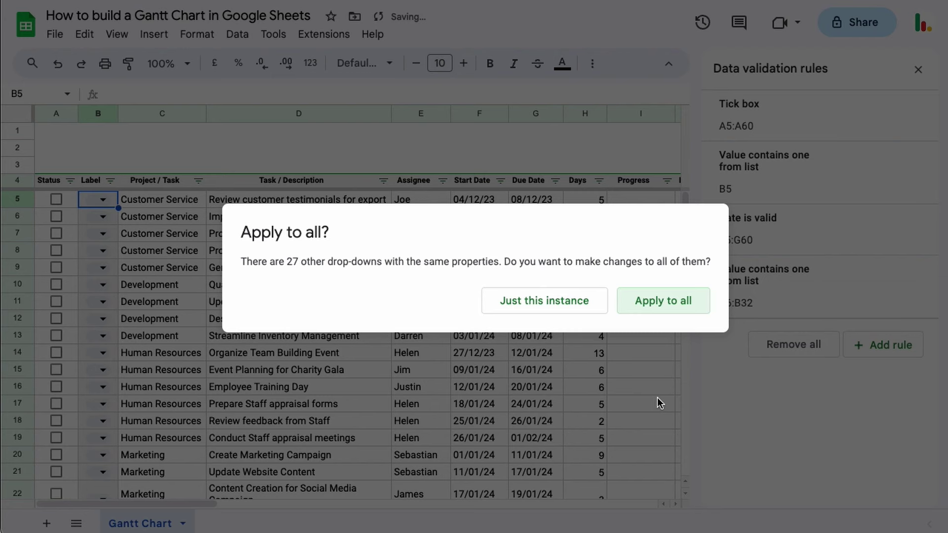
{"action": "left_click", "coordinate": [661, 302]}
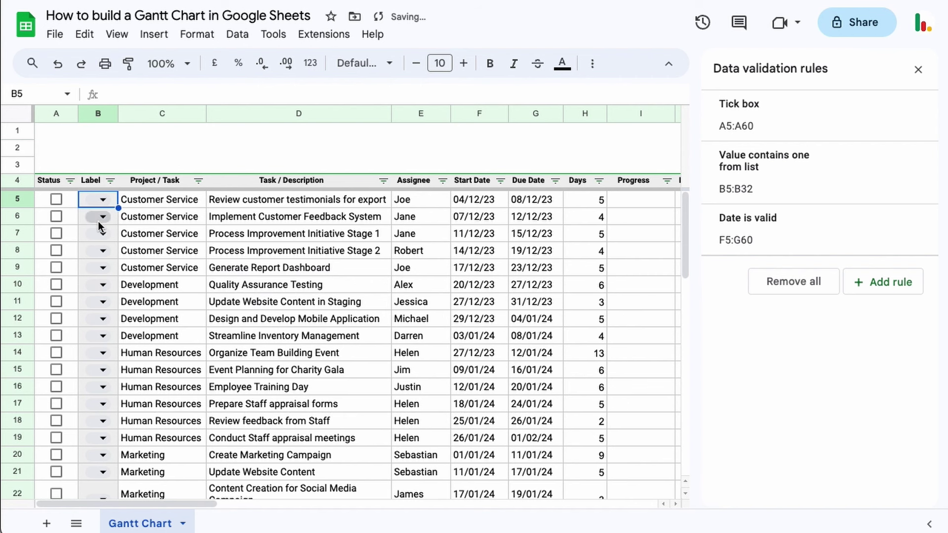
{"action": "left_click", "coordinate": [91, 219]}
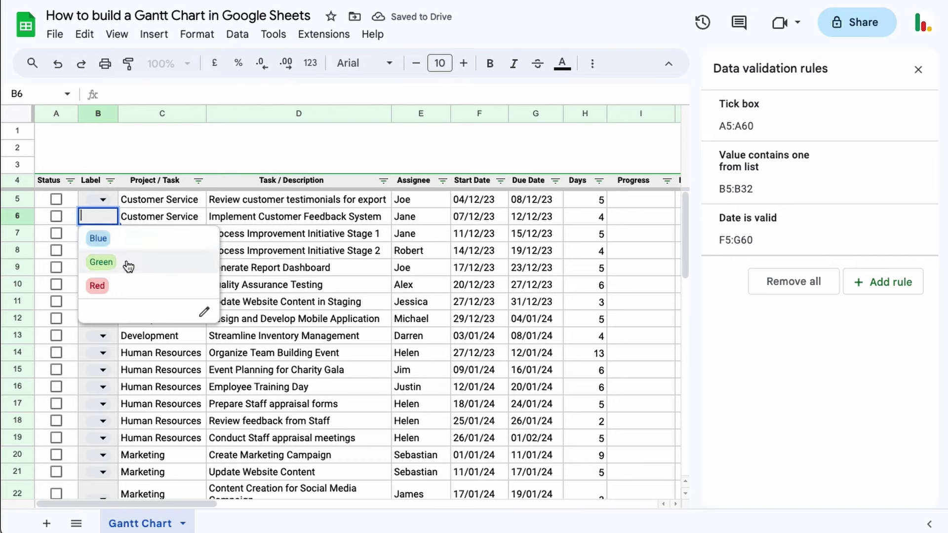
{"action": "left_click", "coordinate": [125, 285]}
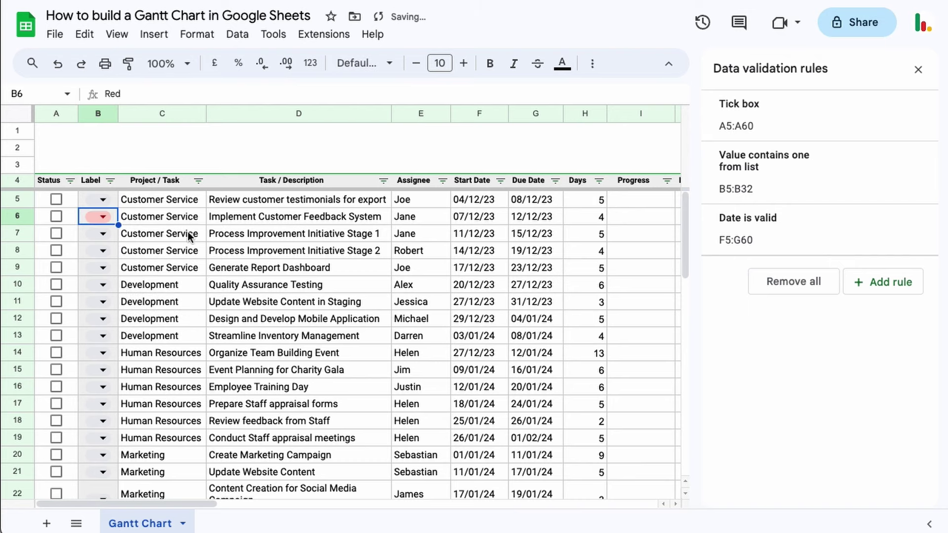
Inspect the first tasks' details, start and due dates, and the Days formula in H5
{"action": "left_click_drag", "start_coordinate": [159, 204], "coordinate": [415, 251]}
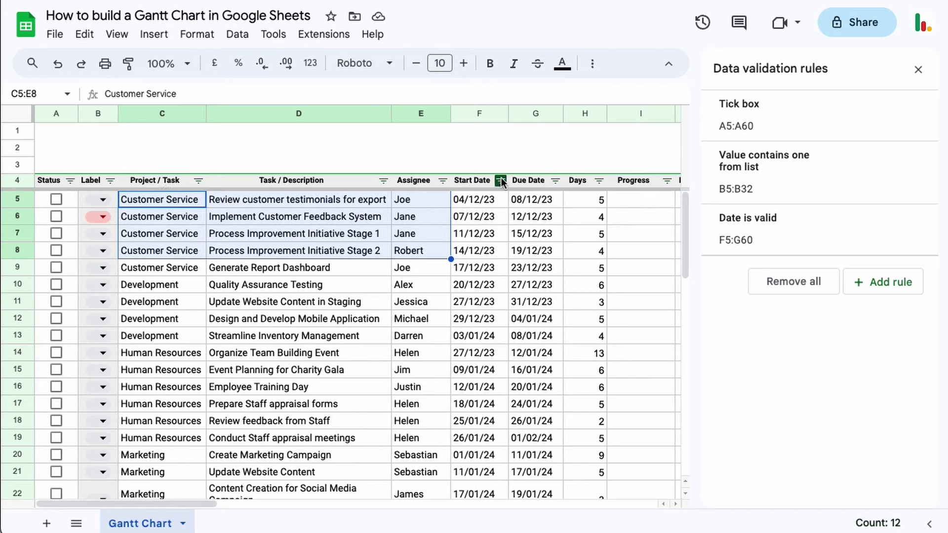
{"action": "left_click", "coordinate": [481, 200]}
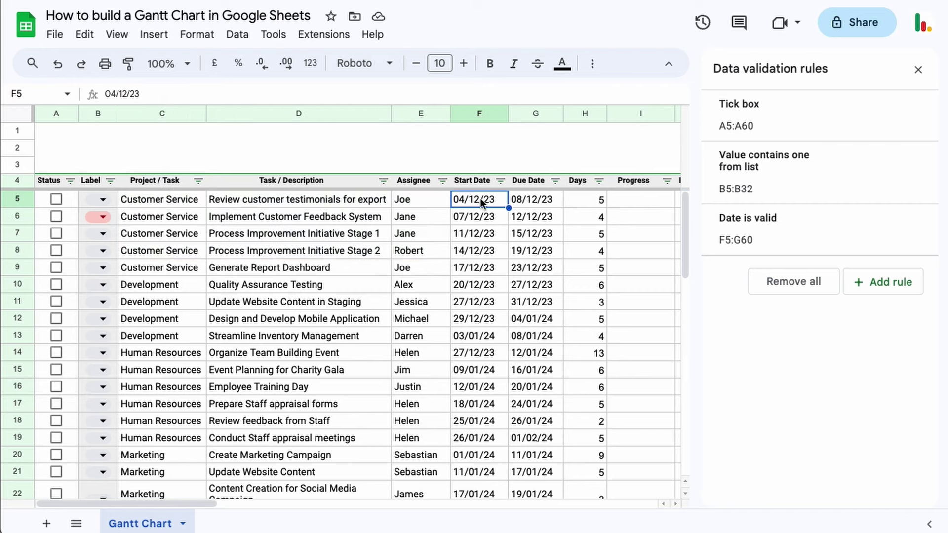
{"action": "left_click", "coordinate": [546, 200]}
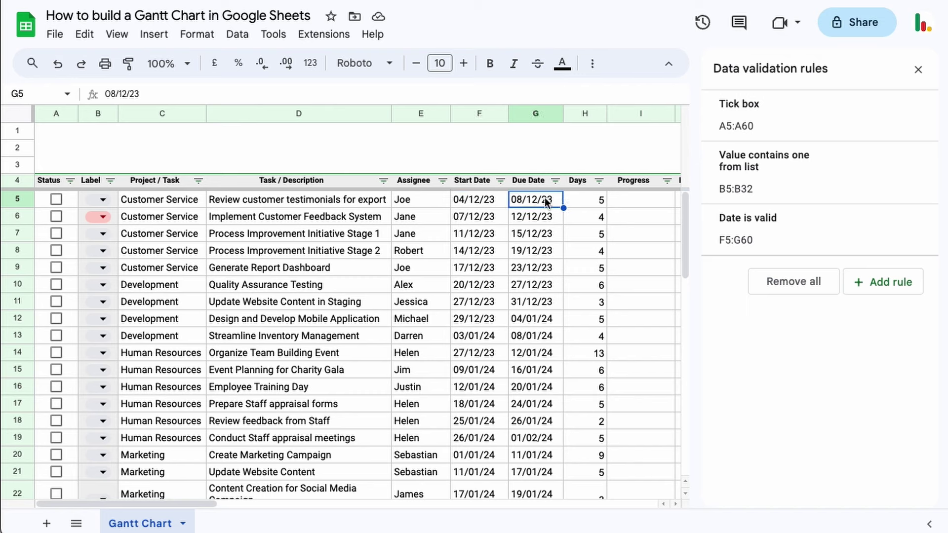
{"action": "left_click", "coordinate": [570, 198]}
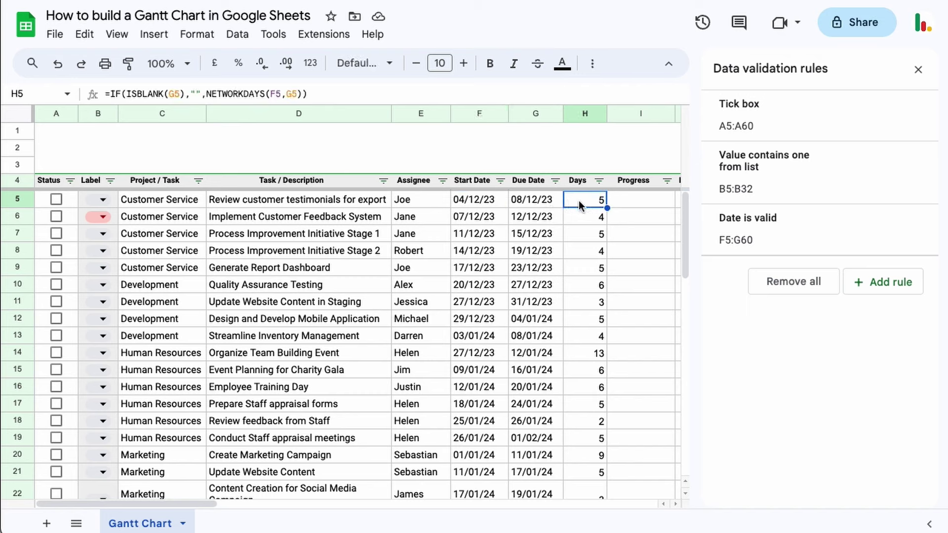
Trim H5's Days formula to =NETWORKDAYS(F5,G5) by removing the IF blank check
{"action": "double_click", "coordinate": [578, 203]}
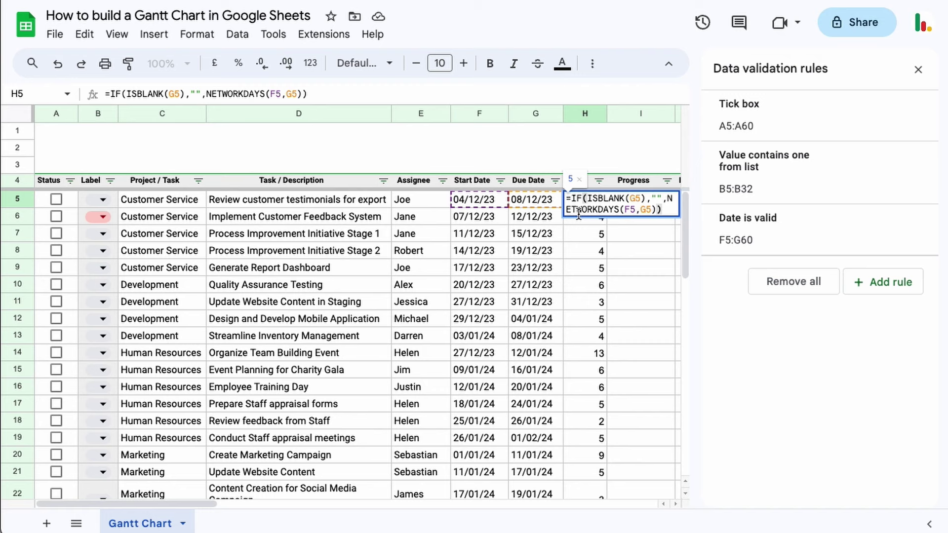
{"action": "left_click_drag", "start_coordinate": [662, 199], "coordinate": [571, 198]}
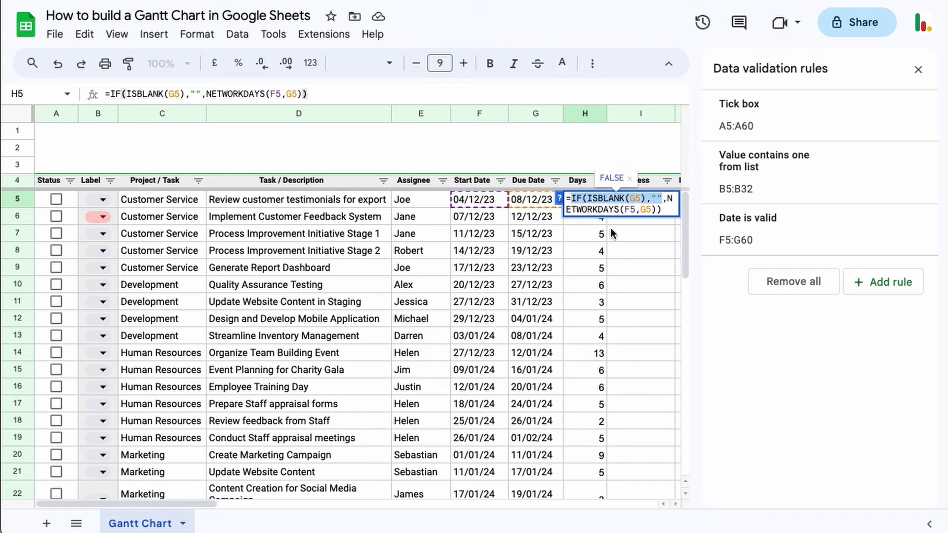
{"action": "key", "text": "BackSpace"}
{"action": "key", "text": "Delete"}
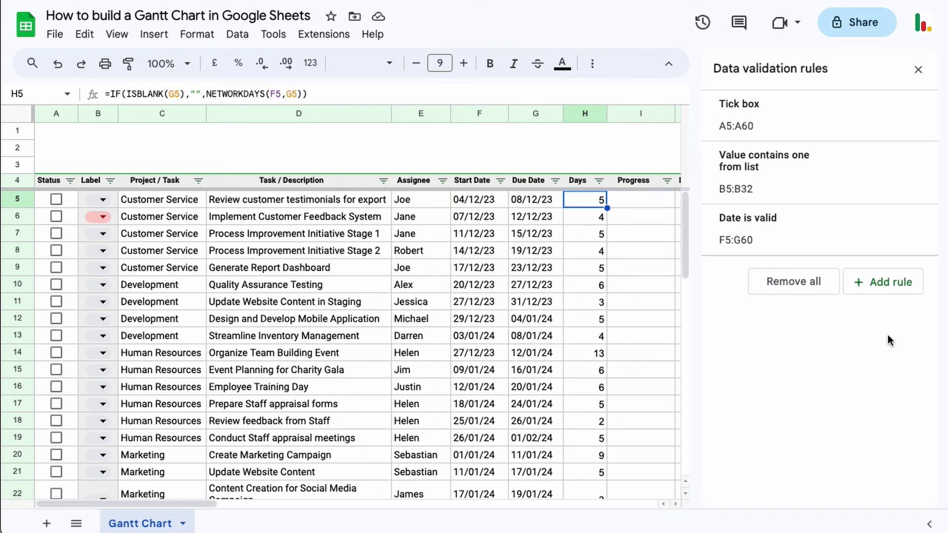
Close the validation panel and enter =MIN(F5:F) in L4 for the earliest start date
{"action": "left_click", "coordinate": [918, 69]}
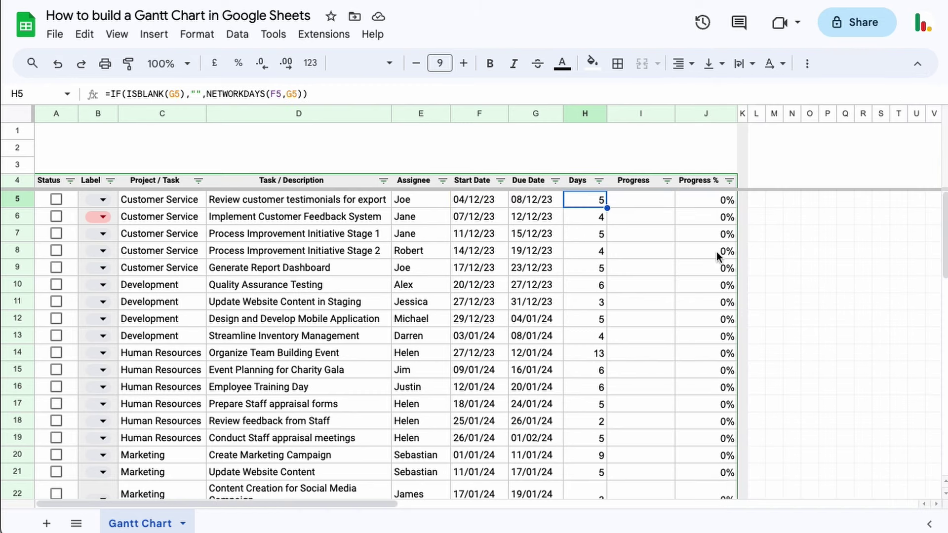
{"action": "scroll", "coordinate": [768, 266], "scroll_direction": "right", "scroll_amount": 2}
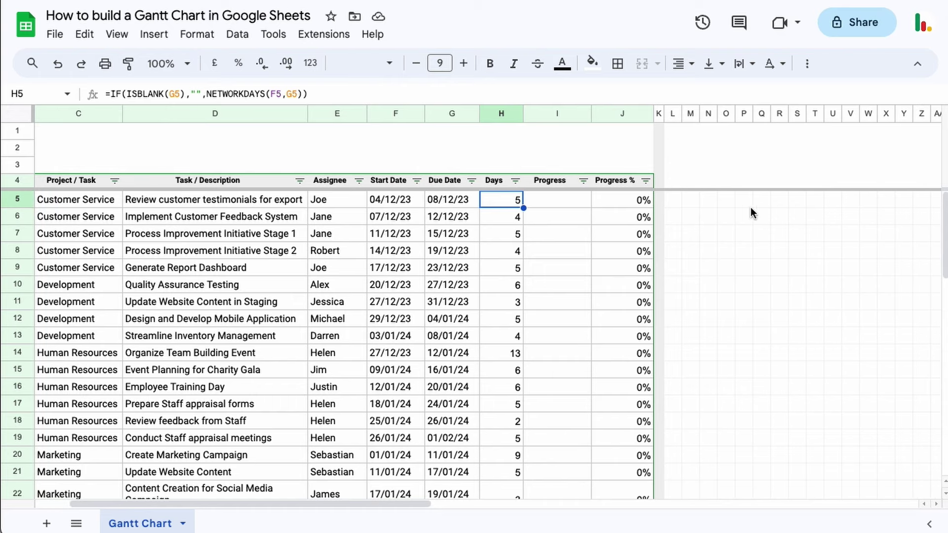
{"action": "left_click", "coordinate": [671, 184]}
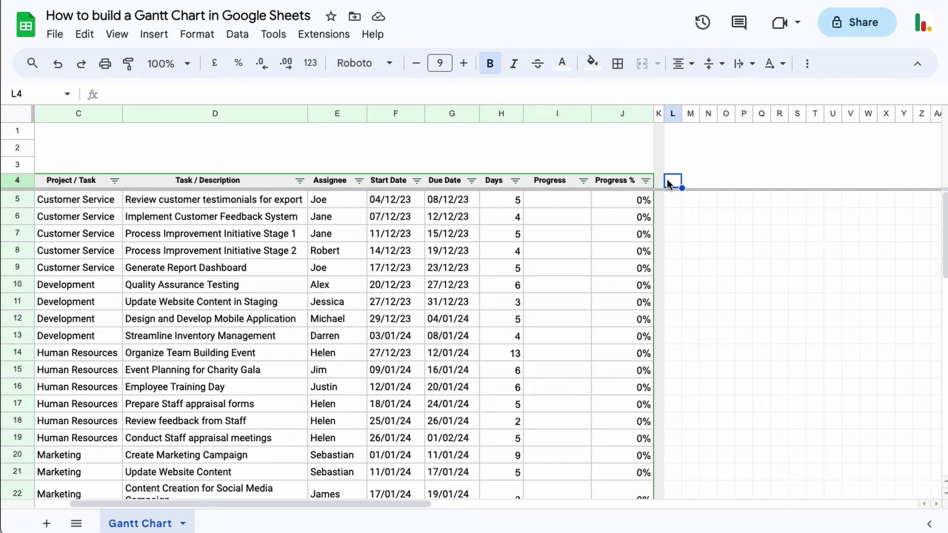
{"action": "type", "text": "="}
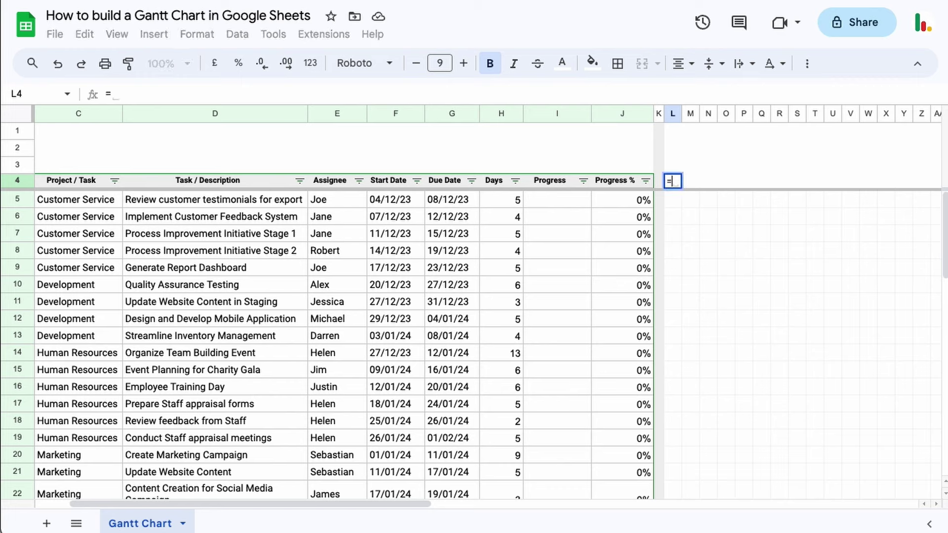
{"action": "type", "text": "min"}
{"action": "left_click", "coordinate": [688, 208]}
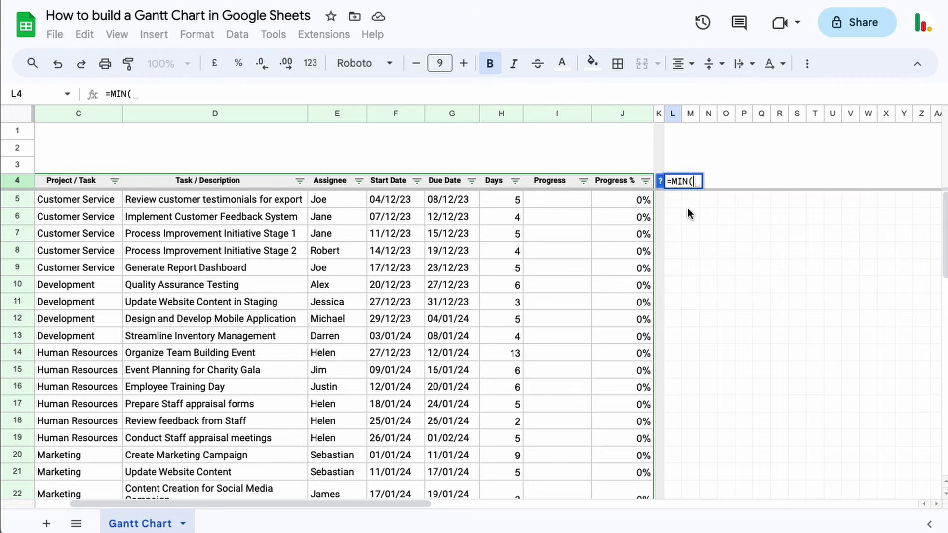
{"action": "left_click_drag", "start_coordinate": [387, 200], "coordinate": [387, 267]}
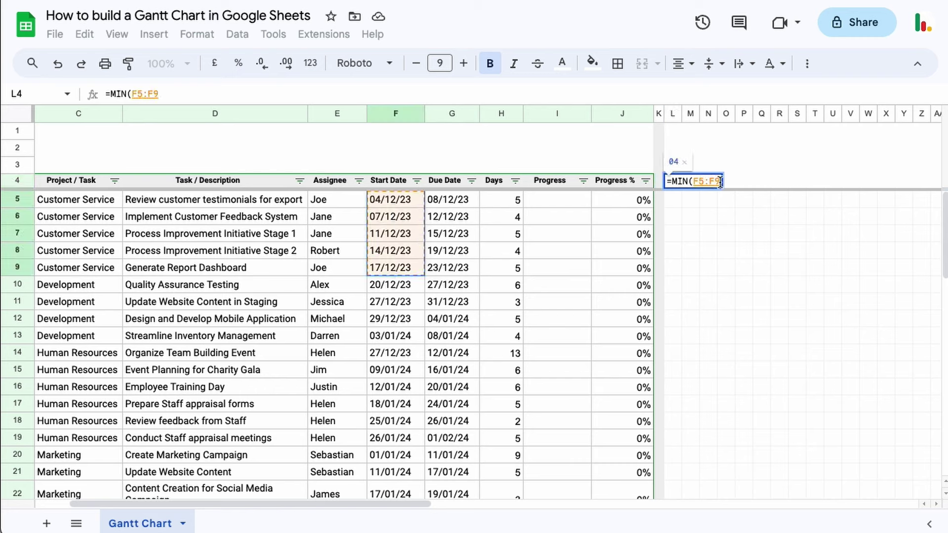
{"action": "key", "text": "BackSpace"}
{"action": "key", "text": "Return"}
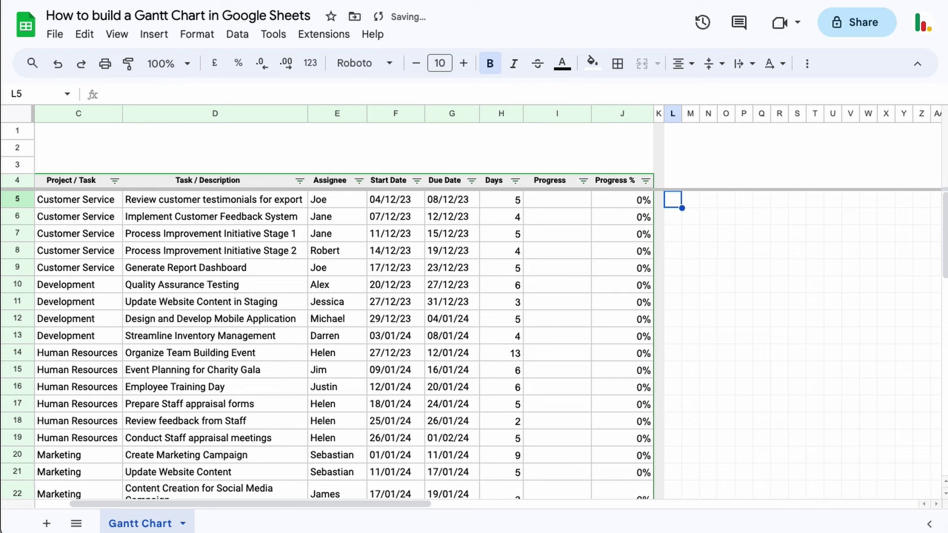
{"action": "left_click", "coordinate": [669, 184]}
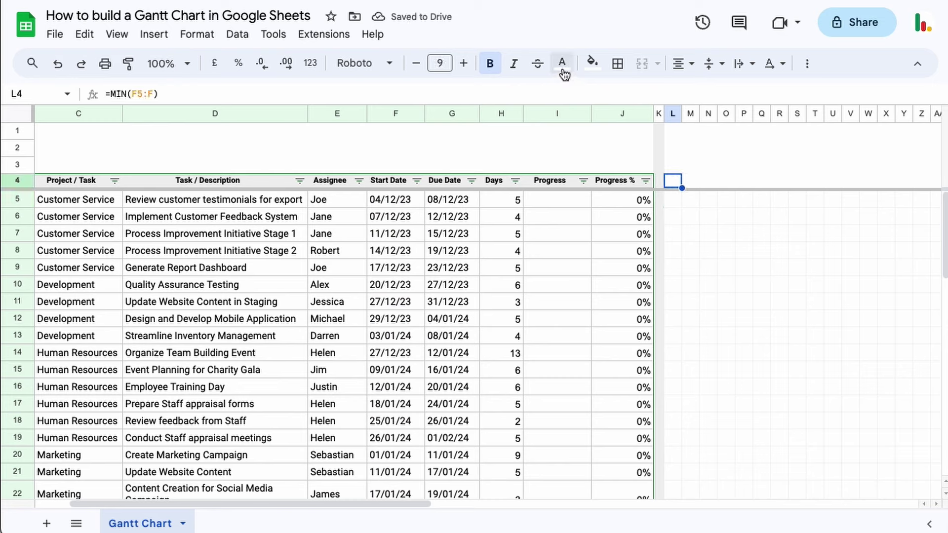
Fill the timeline header row L4:CQ4 dark blue
{"action": "scroll", "coordinate": [756, 186], "scroll_direction": "left", "scroll_amount": 3}
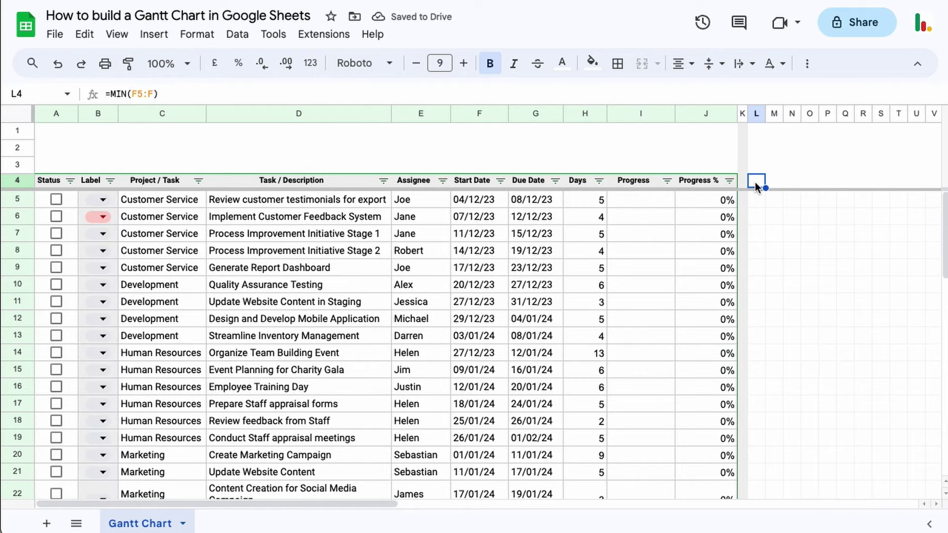
{"action": "key", "text": "ctrl+shift+Right"}
{"action": "scroll", "coordinate": [755, 184], "scroll_direction": "left", "scroll_amount": 10}
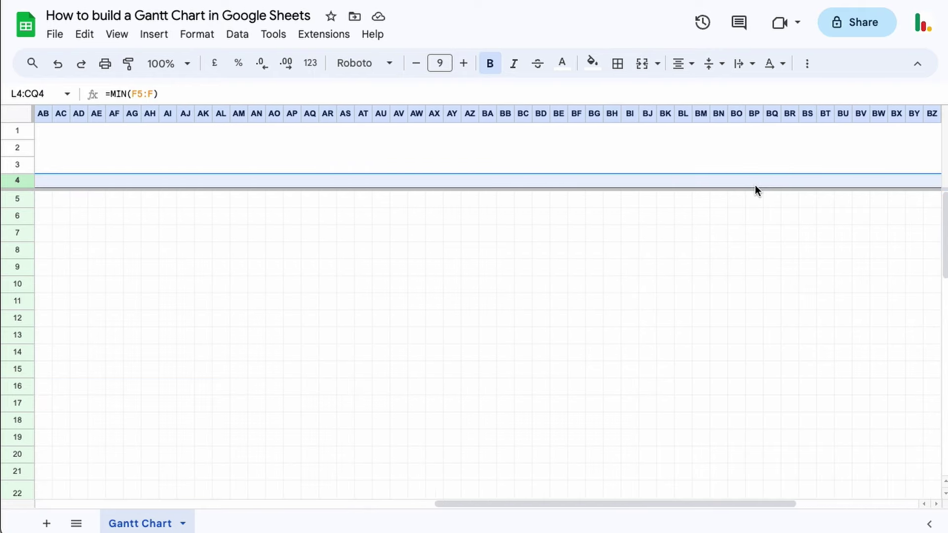
{"action": "scroll", "coordinate": [662, 153], "scroll_direction": "left", "scroll_amount": 1}
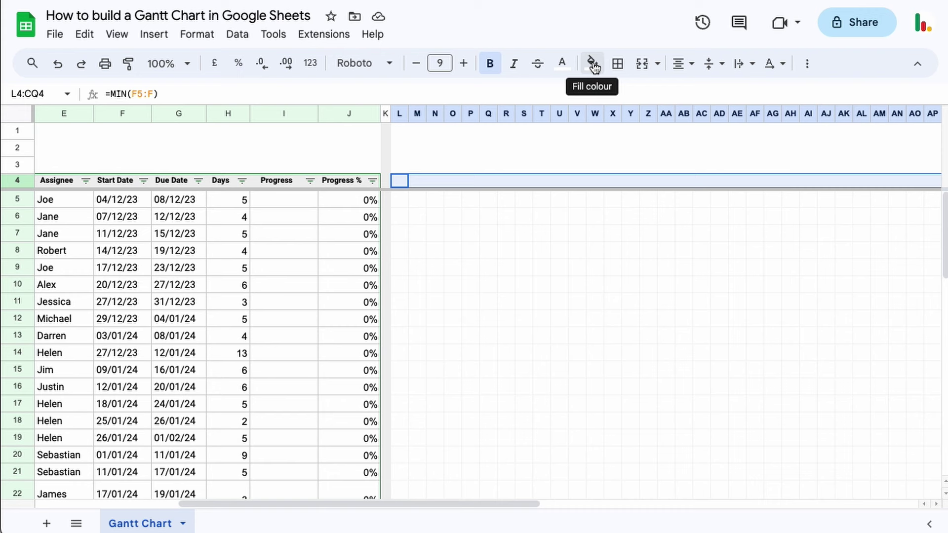
{"action": "left_click", "coordinate": [592, 62]}
{"action": "left_click", "coordinate": [705, 219]}
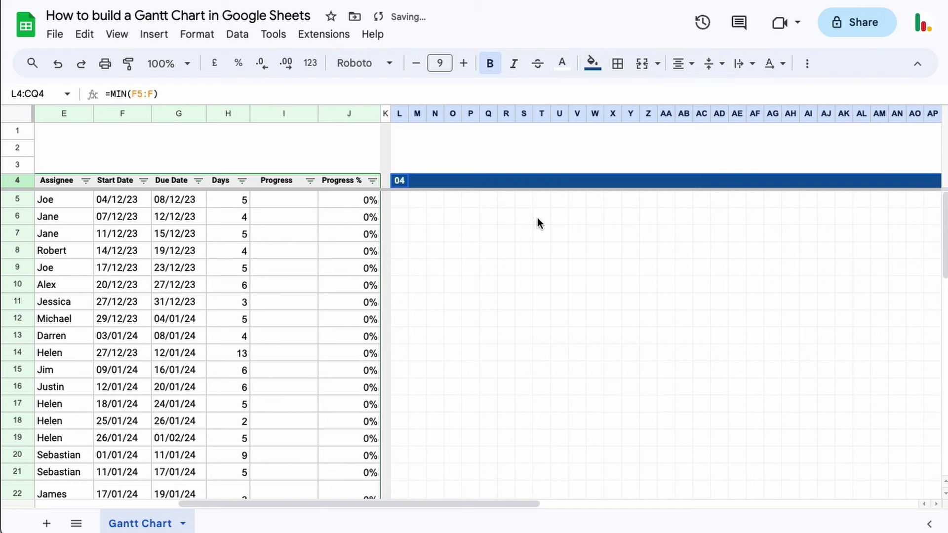
Give L4 a custom day-only date format so it displays 04
{"action": "scroll", "coordinate": [437, 214], "scroll_direction": "left", "scroll_amount": 3}
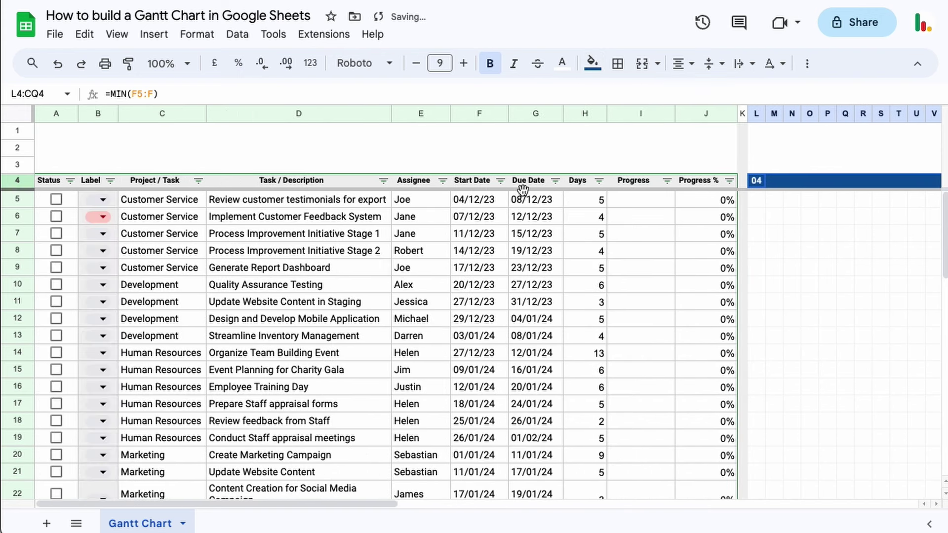
{"action": "left_click", "coordinate": [756, 183]}
{"action": "left_click", "coordinate": [310, 63]}
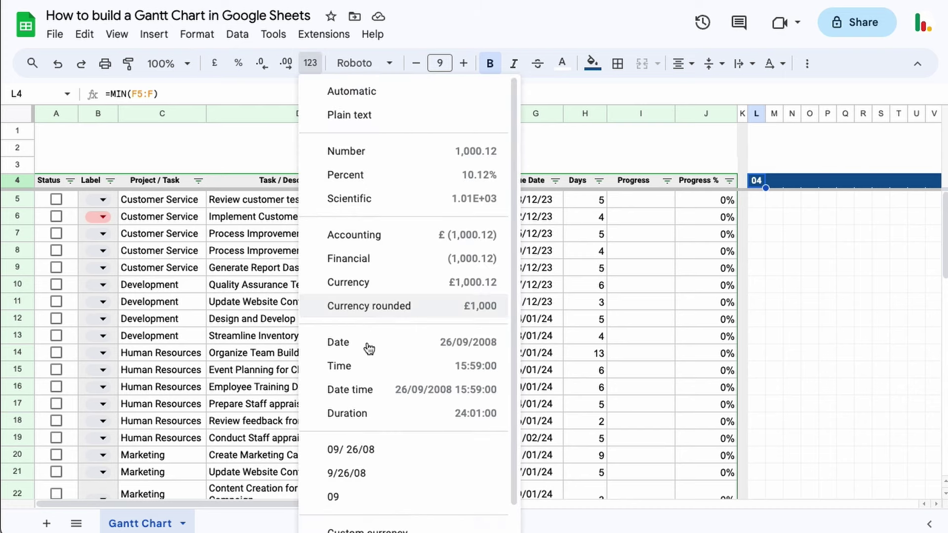
{"action": "scroll", "coordinate": [370, 465], "scroll_direction": "down", "scroll_amount": 1}
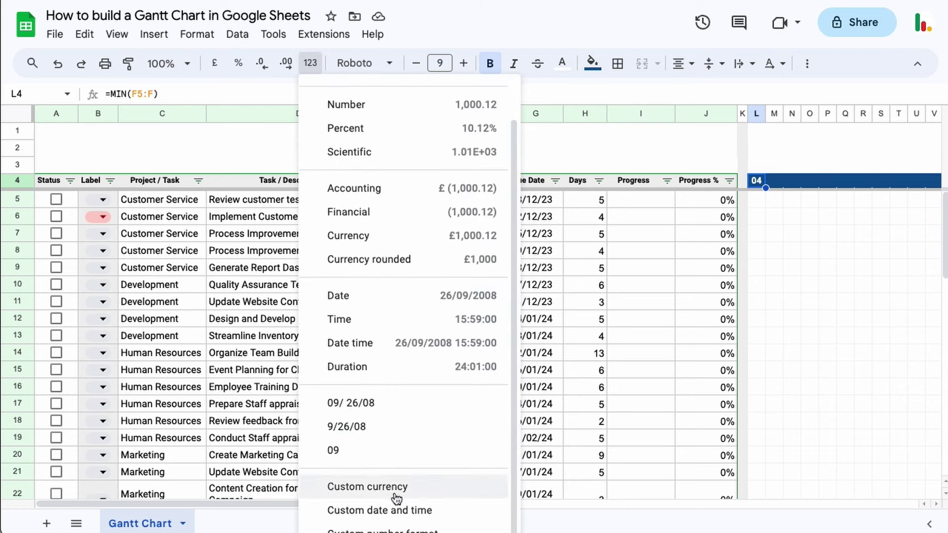
{"action": "left_click", "coordinate": [377, 508]}
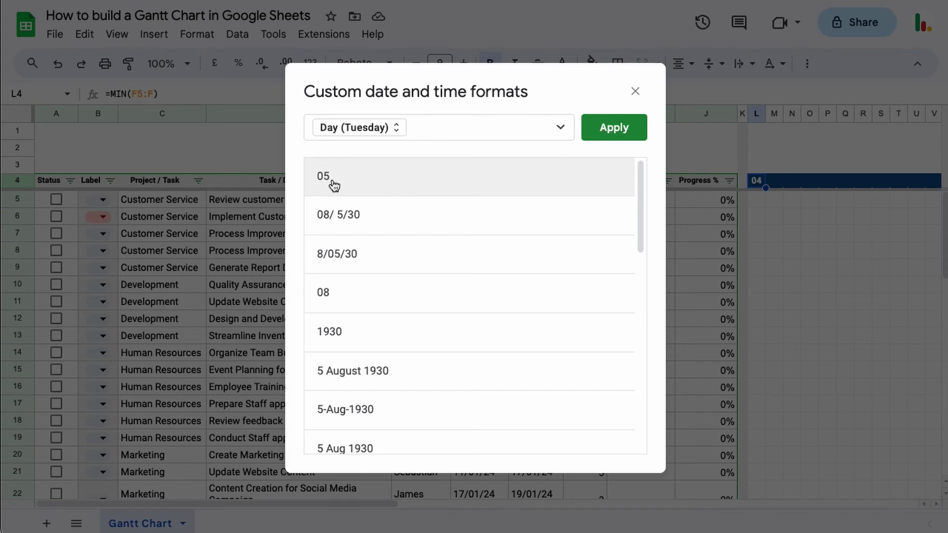
{"action": "left_click", "coordinate": [614, 131]}
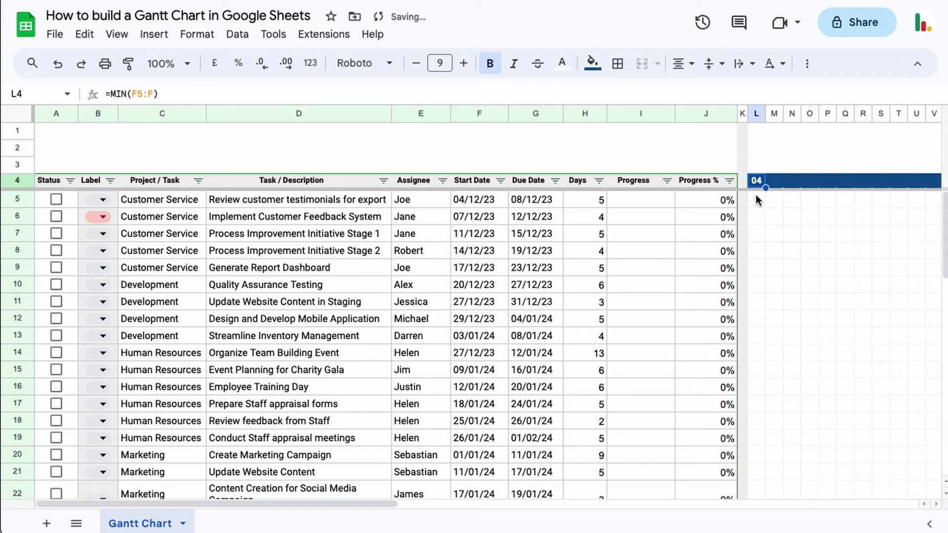
{"action": "left_click", "coordinate": [472, 200]}
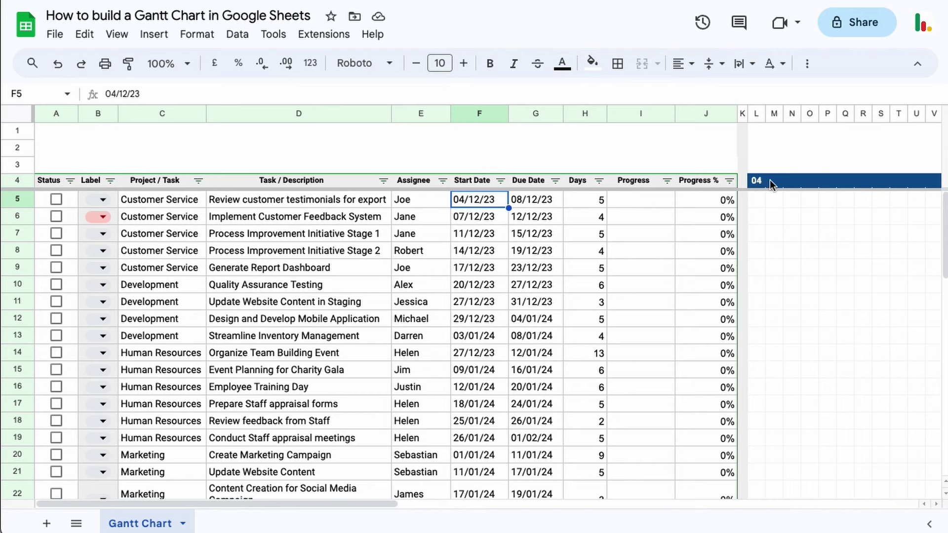
Enter =L4+1 in M4 and fill it across M4:CQ4 for consecutive day numbers
{"action": "left_click", "coordinate": [770, 181]}
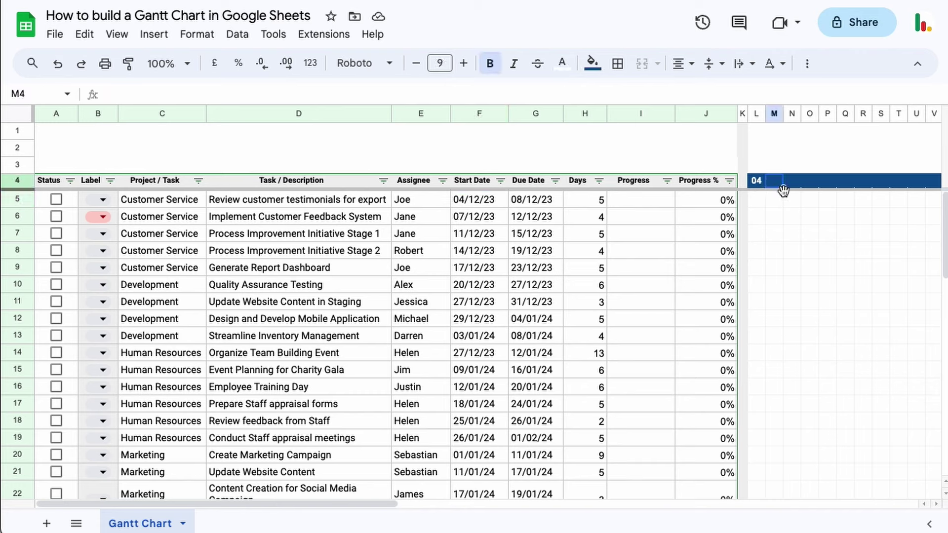
{"action": "type", "text": "="}
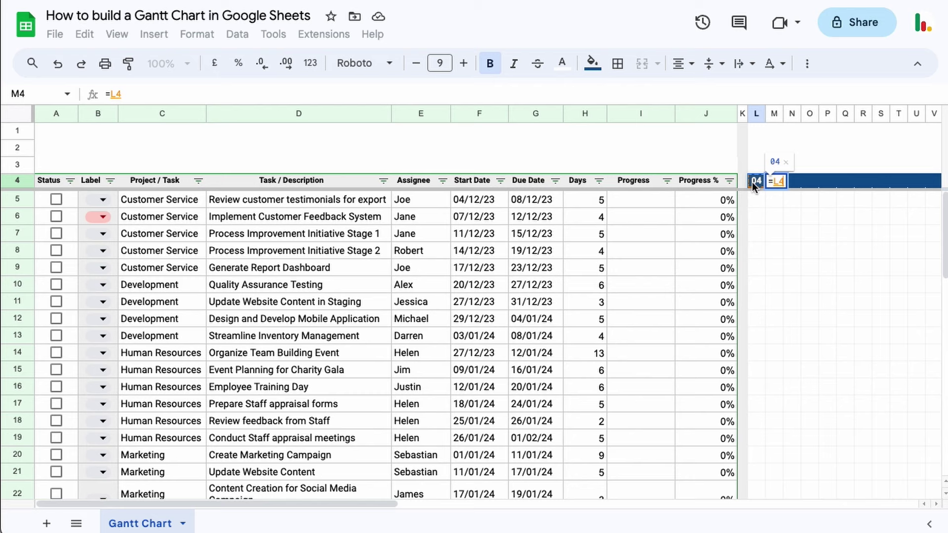
{"action": "type", "text": "=1"}
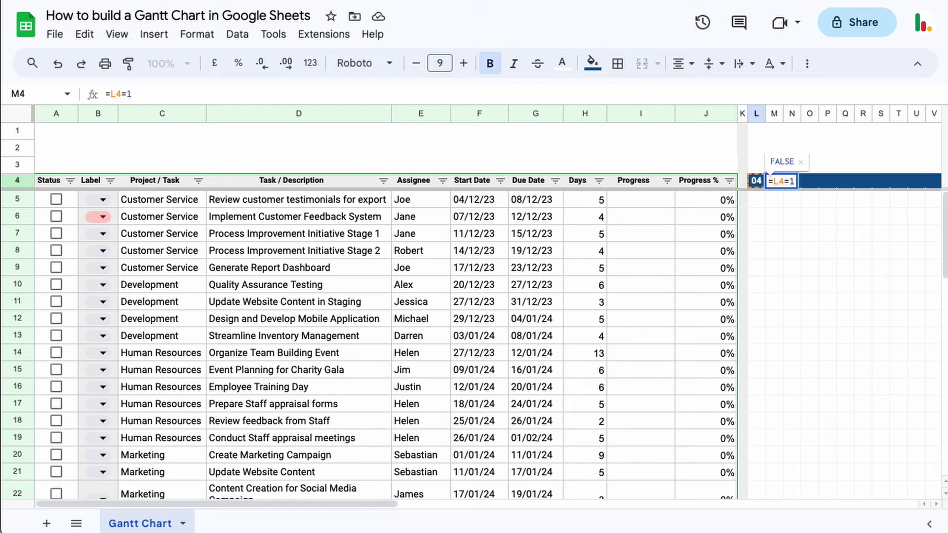
{"action": "key", "text": "BackSpace"}
{"action": "key", "text": "BackSpace"}
{"action": "type", "text": "+1"}
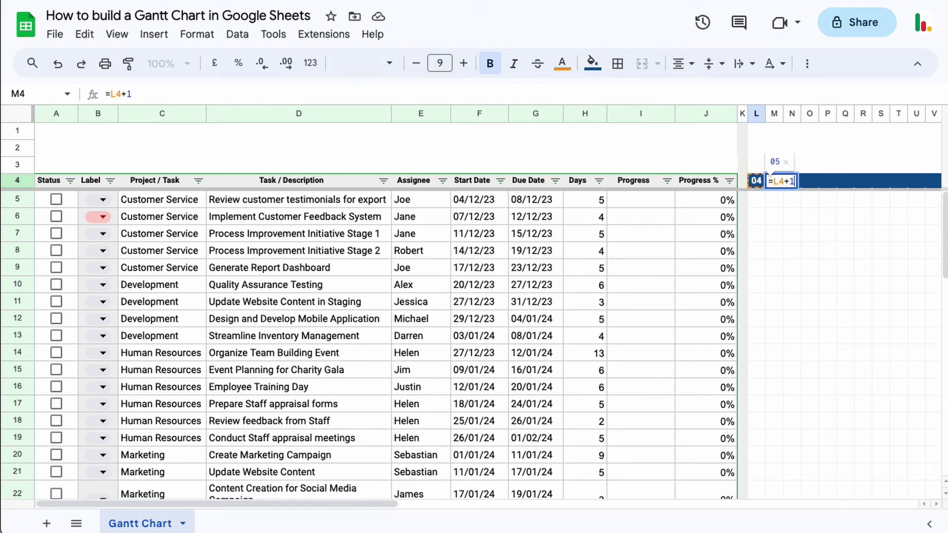
{"action": "key", "text": "Return"}
{"action": "left_click", "coordinate": [779, 183]}
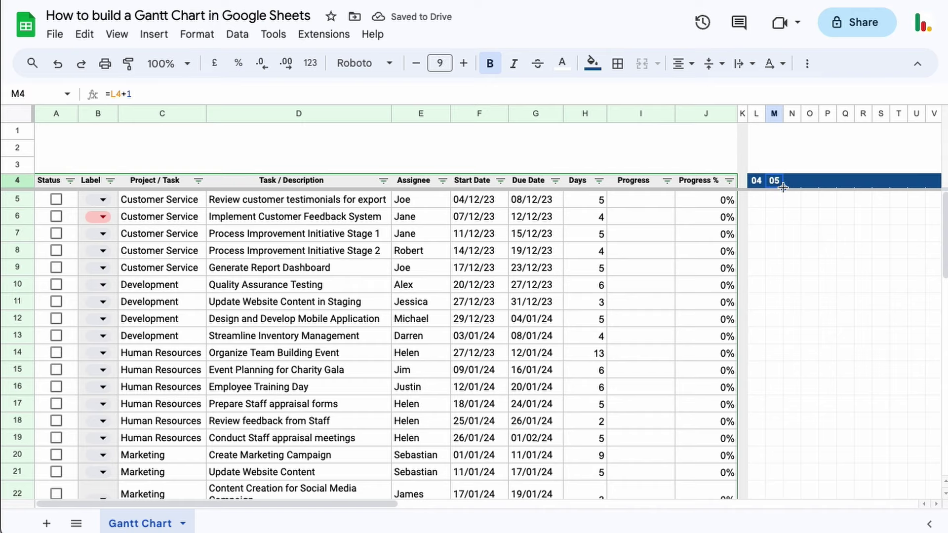
{"action": "left_click_drag", "start_coordinate": [781, 188], "coordinate": [938, 188]}
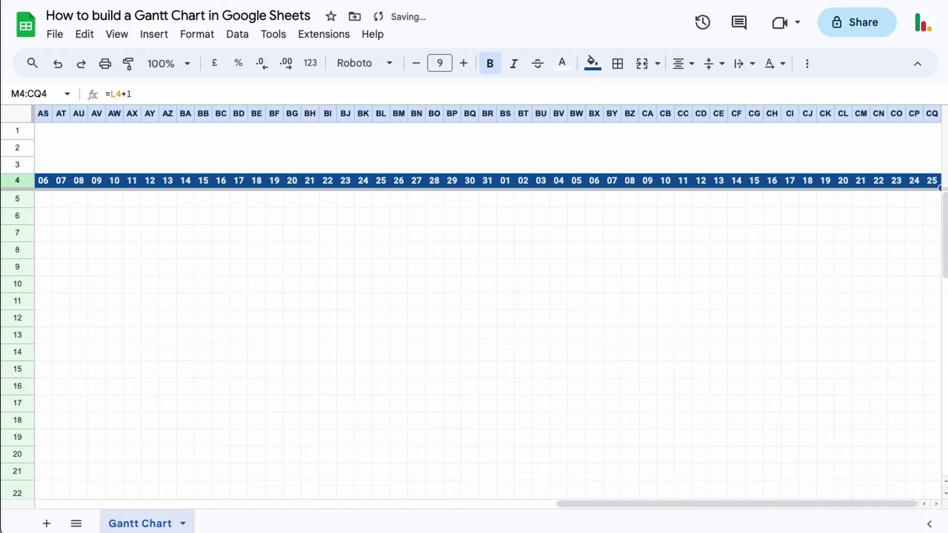
{"action": "scroll", "coordinate": [733, 246], "scroll_direction": "left", "scroll_amount": 20}
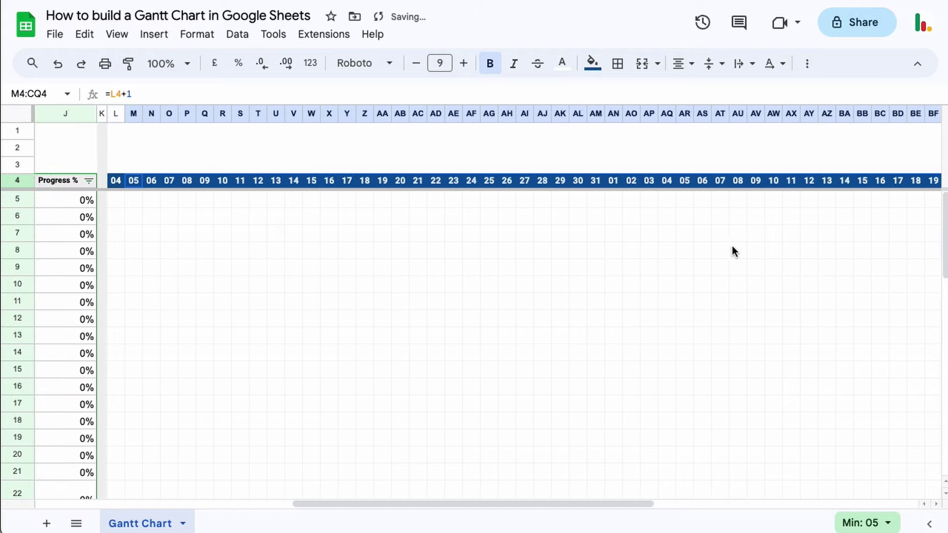
{"action": "scroll", "coordinate": [733, 246], "scroll_direction": "right", "scroll_amount": 5}
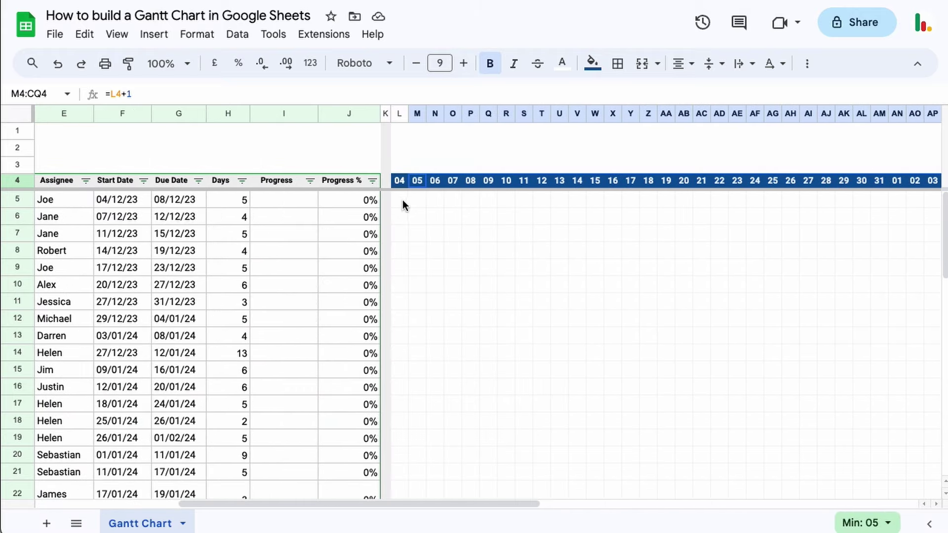
Select the range L5:CQ60 covering every task row and timeline day
{"action": "left_click", "coordinate": [402, 199]}
{"action": "scroll", "coordinate": [621, 337], "scroll_direction": "left", "scroll_amount": 3}
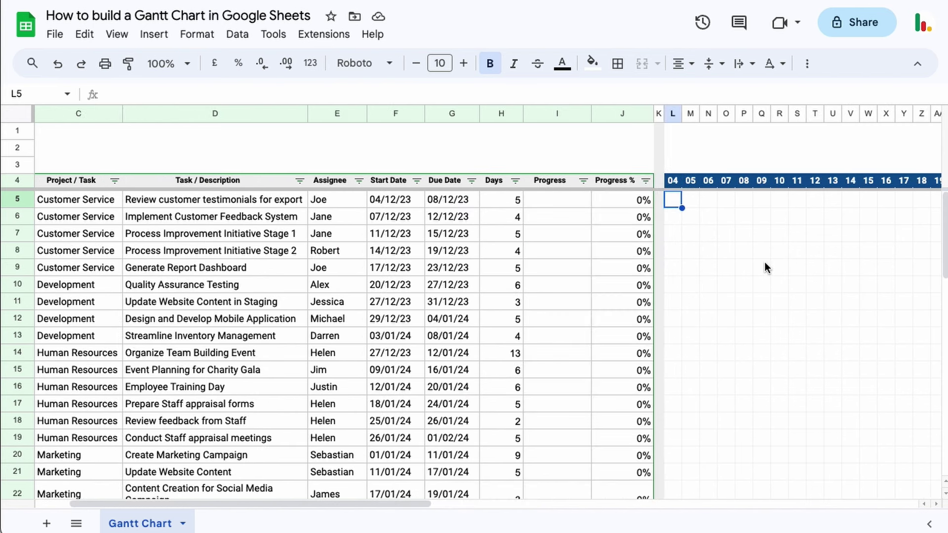
{"action": "scroll", "coordinate": [759, 268], "scroll_direction": "right", "scroll_amount": 3}
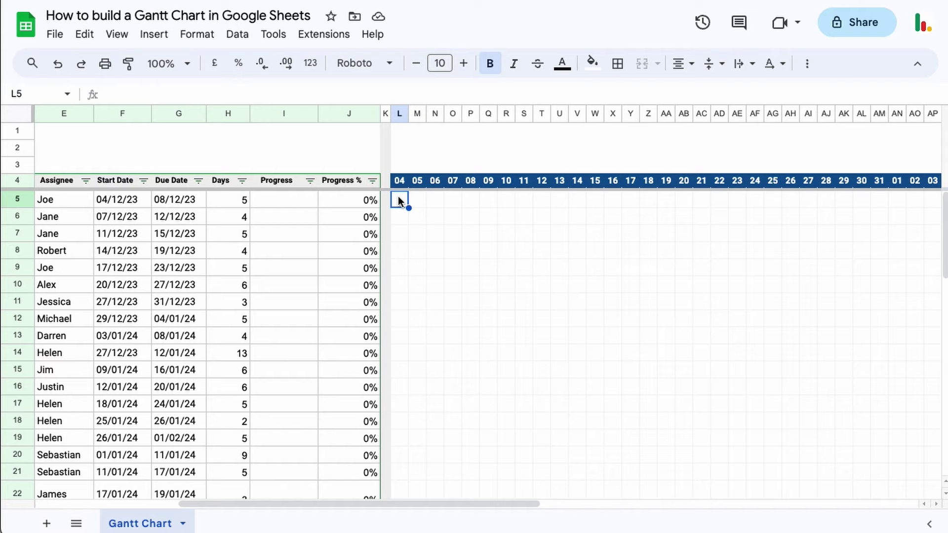
{"action": "left_click_drag", "start_coordinate": [398, 197], "coordinate": [939, 492]}
{"action": "scroll", "coordinate": [677, 386], "scroll_direction": "left", "scroll_amount": 10}
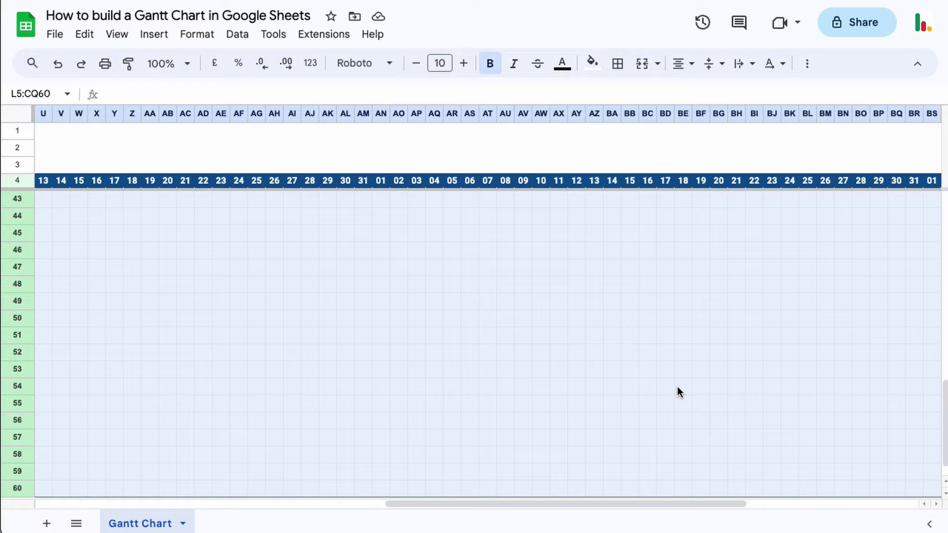
{"action": "scroll", "coordinate": [677, 386], "scroll_direction": "left", "scroll_amount": 10}
{"action": "scroll", "coordinate": [678, 386], "scroll_direction": "up", "scroll_amount": 2}
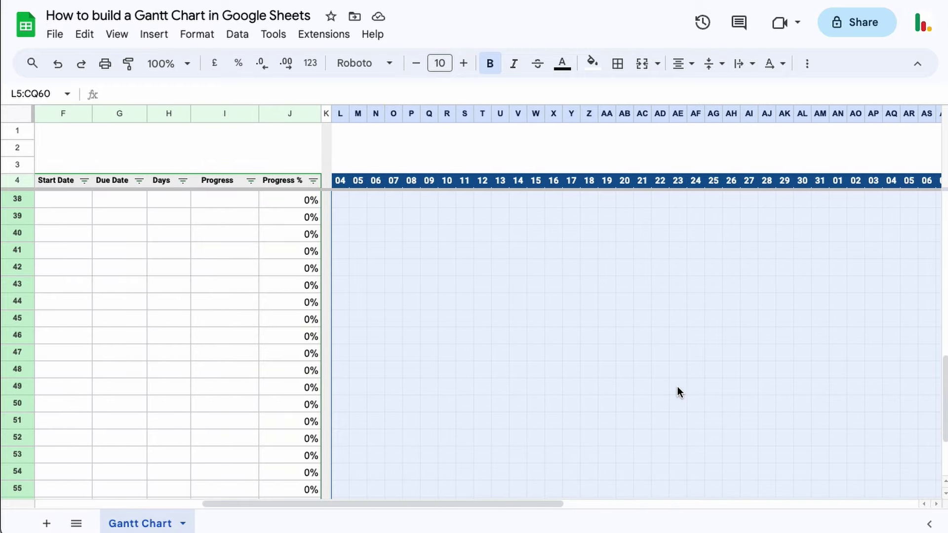
{"action": "scroll", "coordinate": [677, 387], "scroll_direction": "up", "scroll_amount": 10}
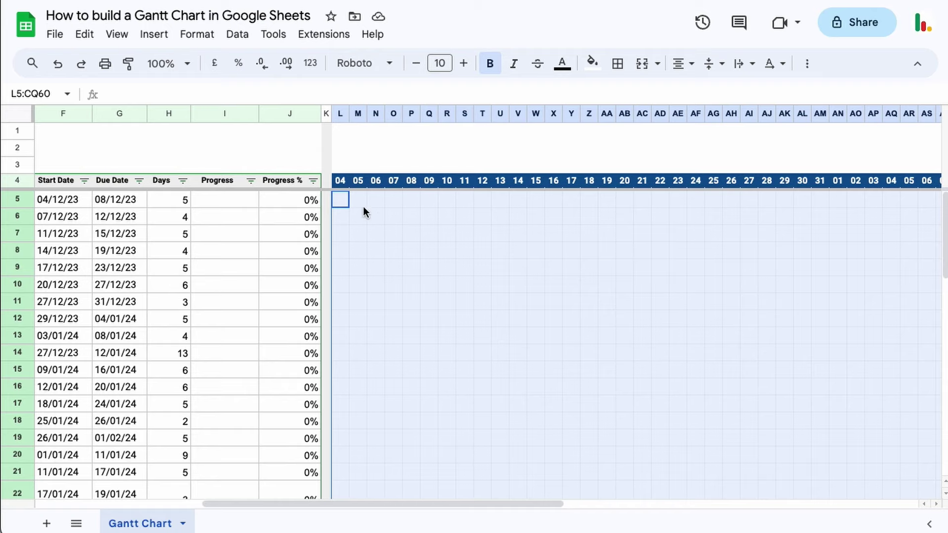
Add a conditional formatting rule on L5:CQ60 with the Custom formula is condition
{"action": "right_click", "coordinate": [349, 203]}
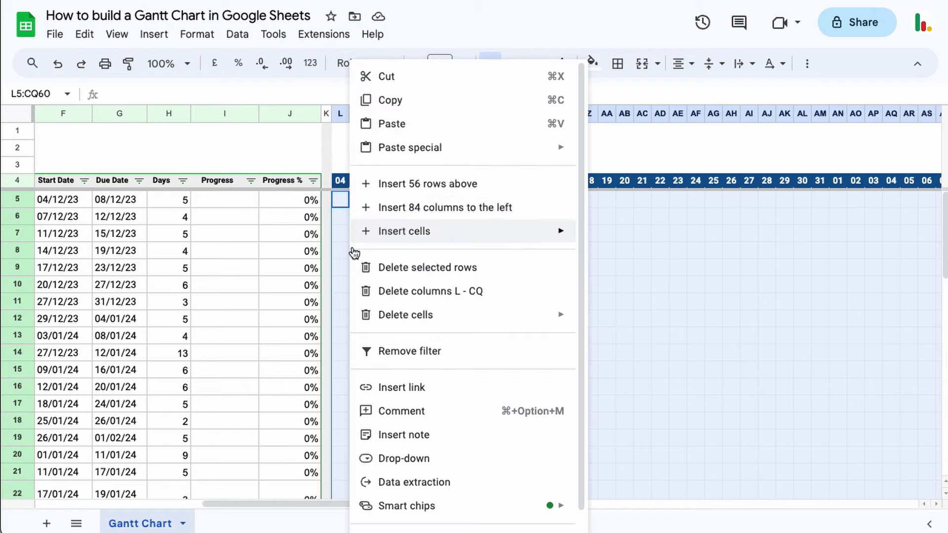
{"action": "scroll", "coordinate": [492, 488], "scroll_direction": "down", "scroll_amount": 1}
{"action": "mouse_move", "coordinate": [444, 521]}
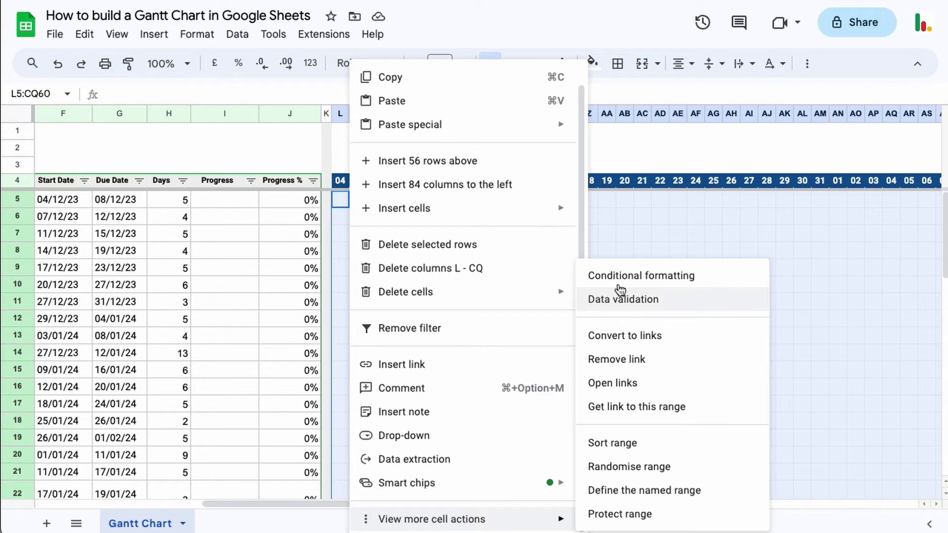
{"action": "left_click", "coordinate": [643, 277]}
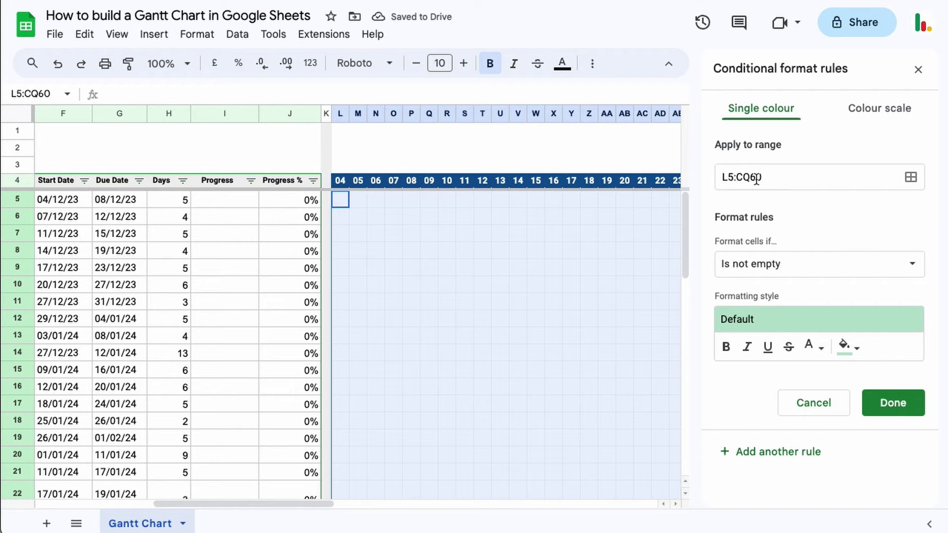
{"action": "left_click", "coordinate": [763, 267]}
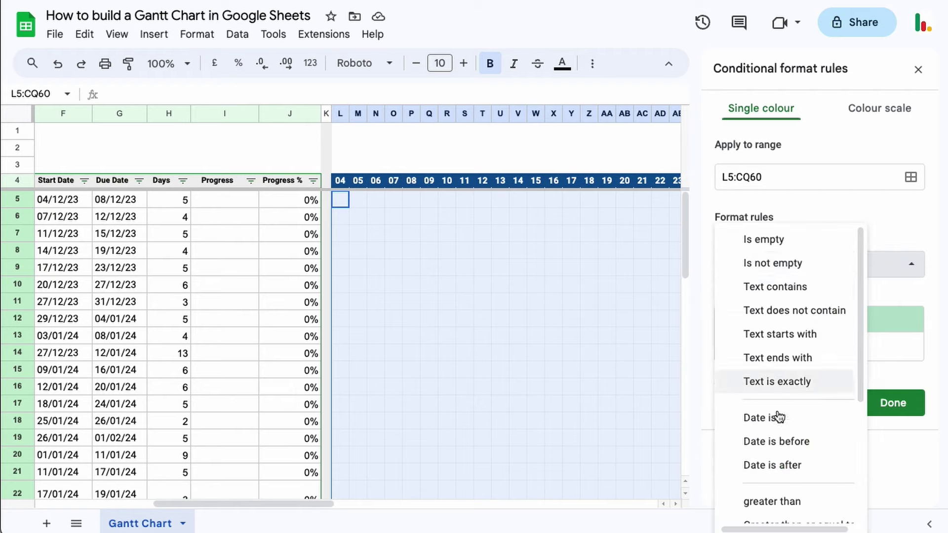
{"action": "scroll", "coordinate": [776, 417], "scroll_direction": "down", "scroll_amount": 4}
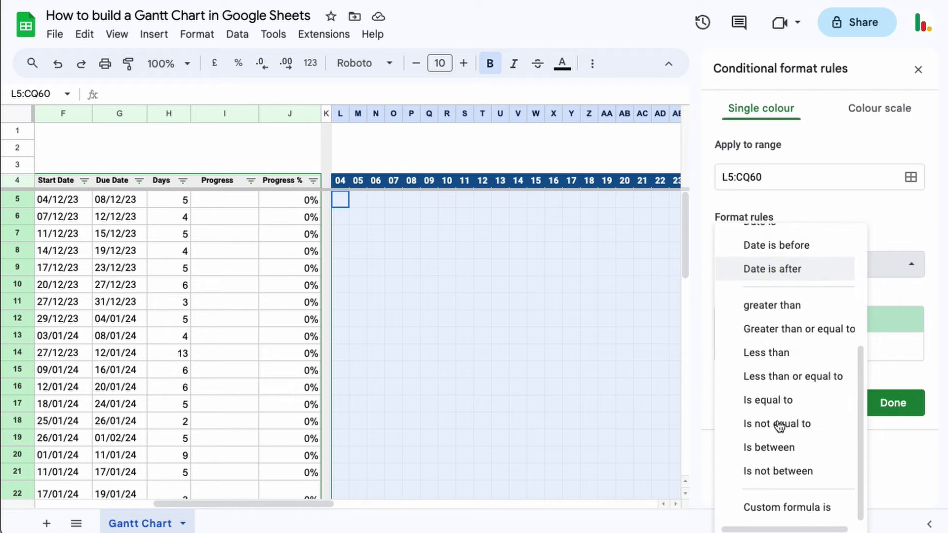
{"action": "left_click", "coordinate": [781, 509]}
{"action": "left_click", "coordinate": [771, 302]}
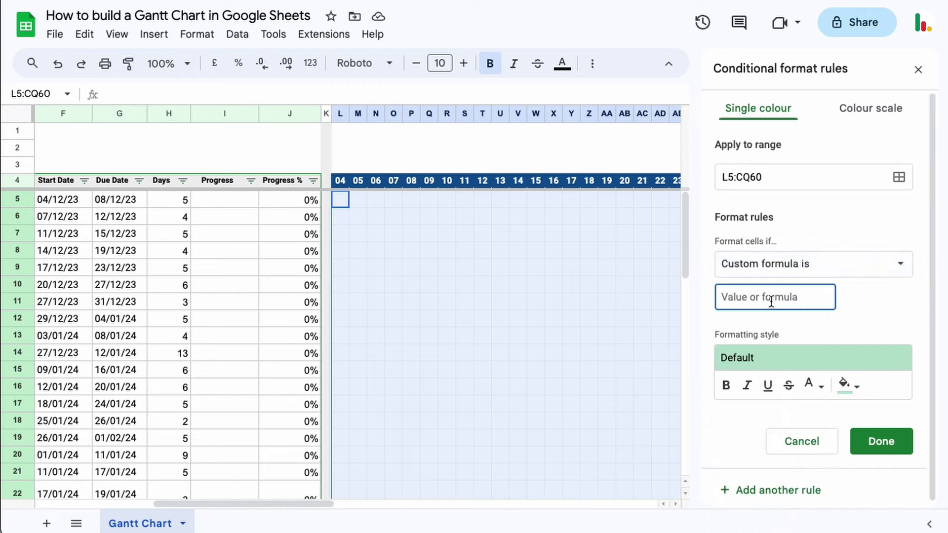
Enter the custom formula =AND(L4>=F5,L4<=G5,B5="Blue") for Blue tasks' date ranges
{"action": "type", "text": "="}
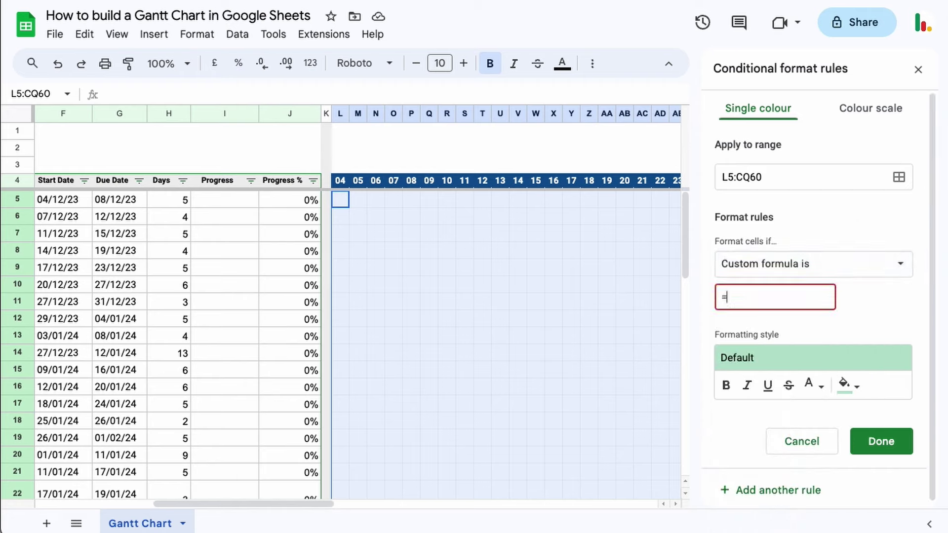
{"action": "type", "text": "AND"}
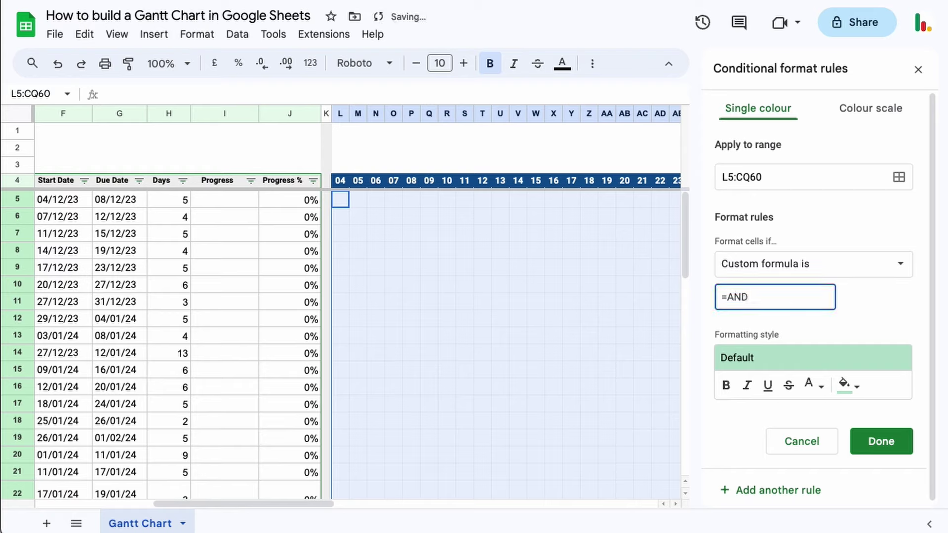
{"action": "type", "text": "("}
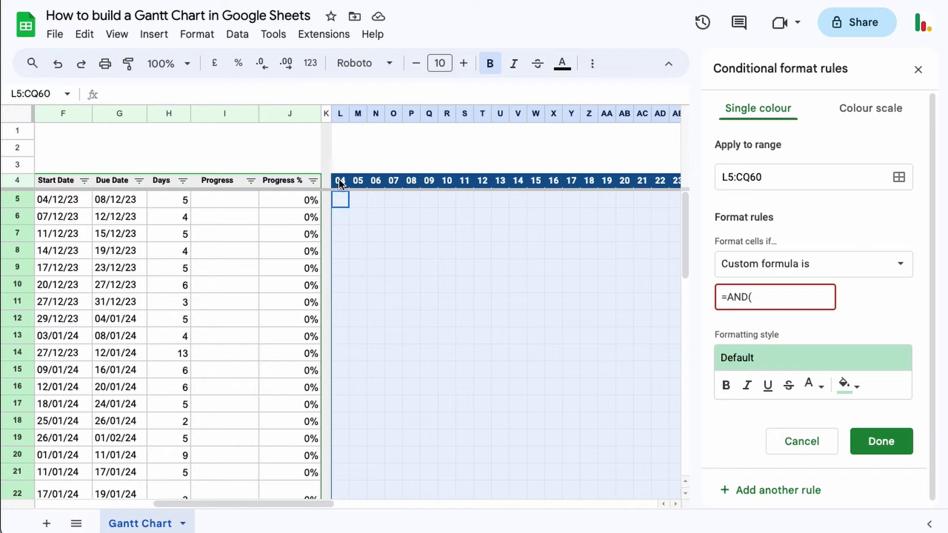
{"action": "type", "text": "L4>="}
{"action": "scroll", "coordinate": [113, 198], "scroll_direction": "left", "scroll_amount": 1}
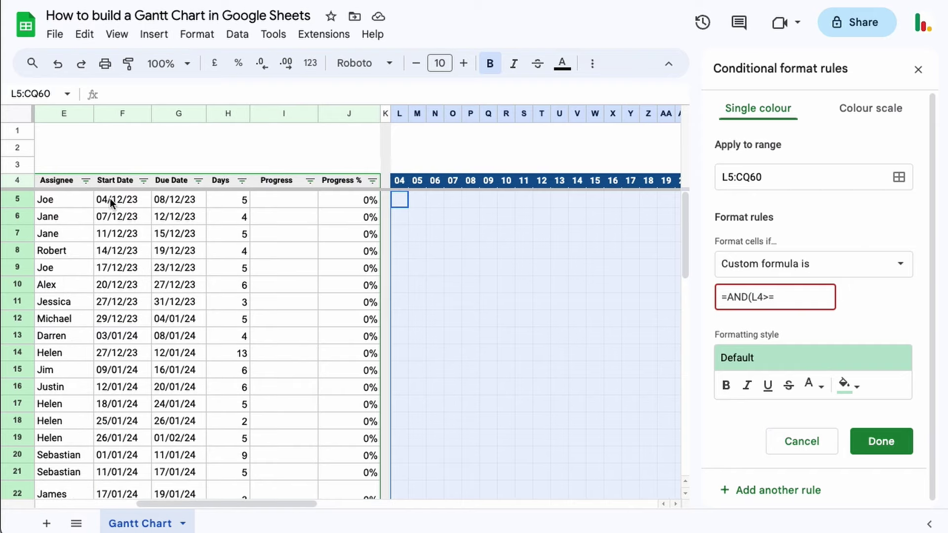
{"action": "left_click", "coordinate": [111, 199]}
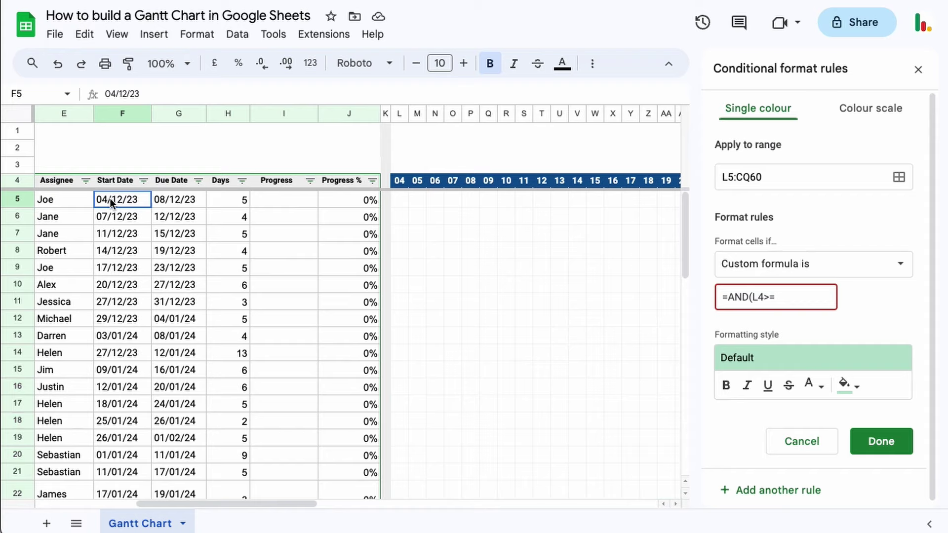
{"action": "left_click", "coordinate": [791, 299]}
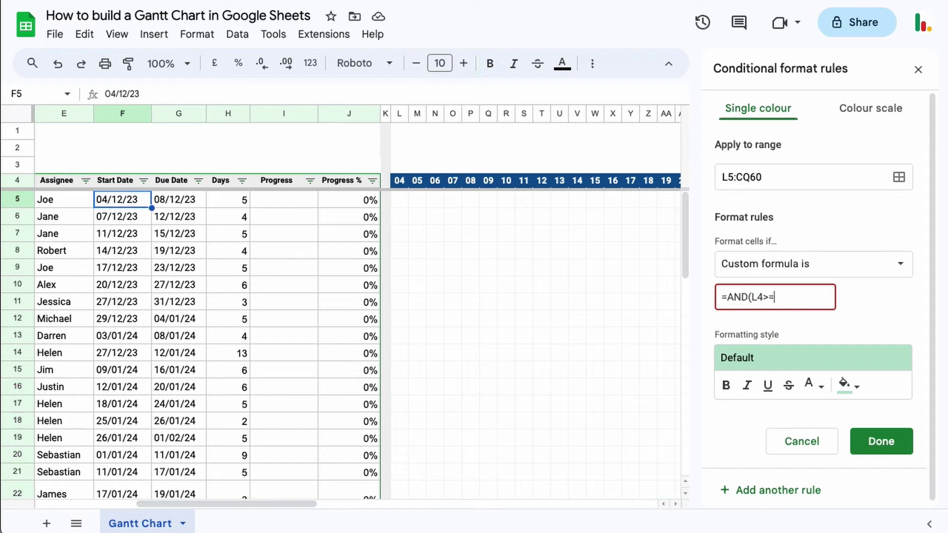
{"action": "type", "text": "F5,L4<=G5,"}
{"action": "scroll", "coordinate": [539, 269], "scroll_direction": "left", "scroll_amount": 10}
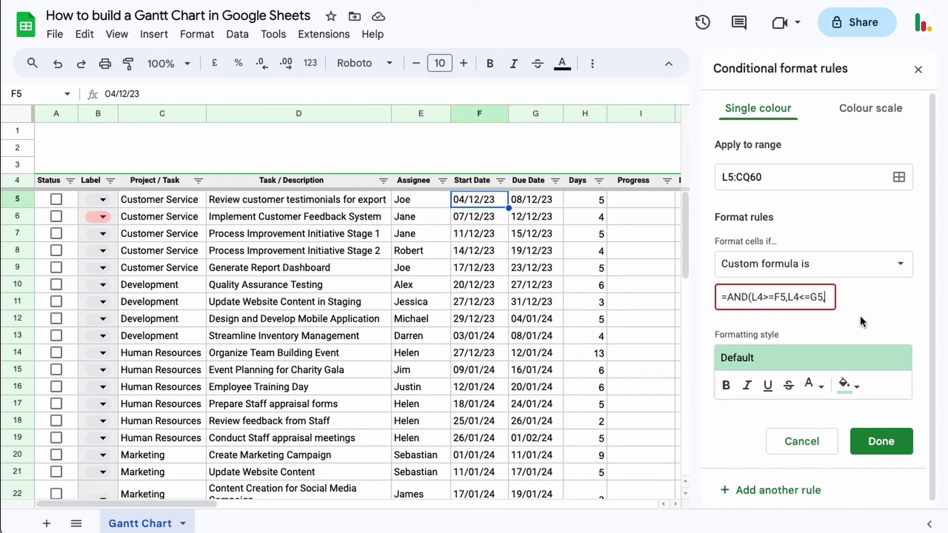
{"action": "type", "text": "B5"}
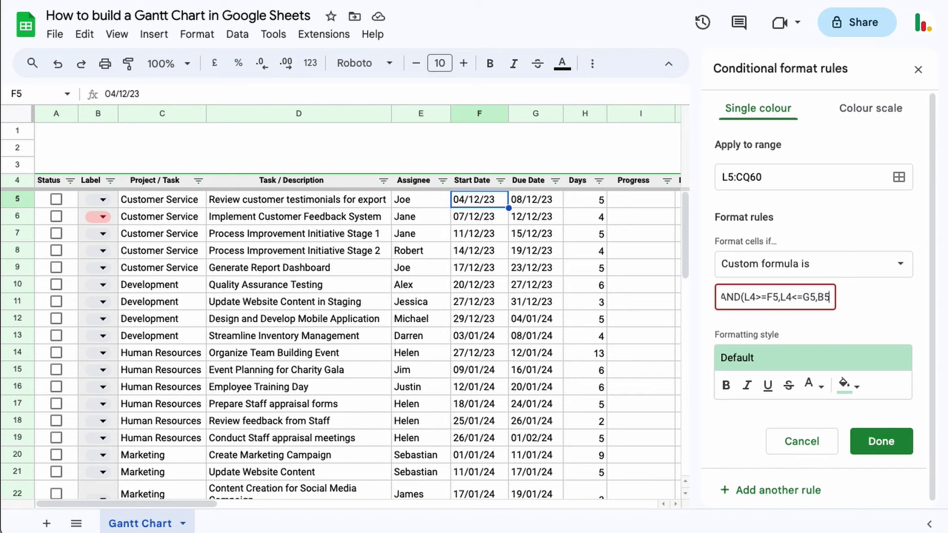
{"action": "type", "text": "=\""}
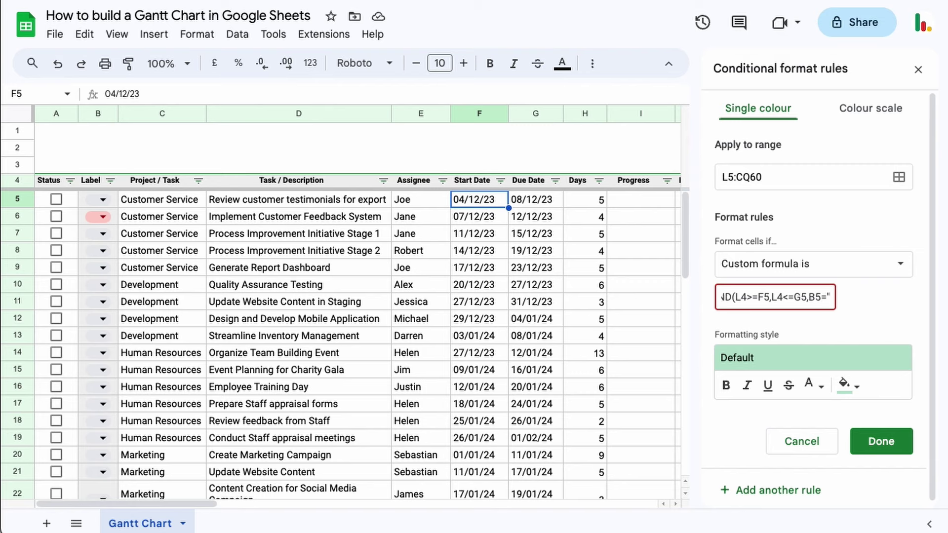
{"action": "type", "text": "Blue"}
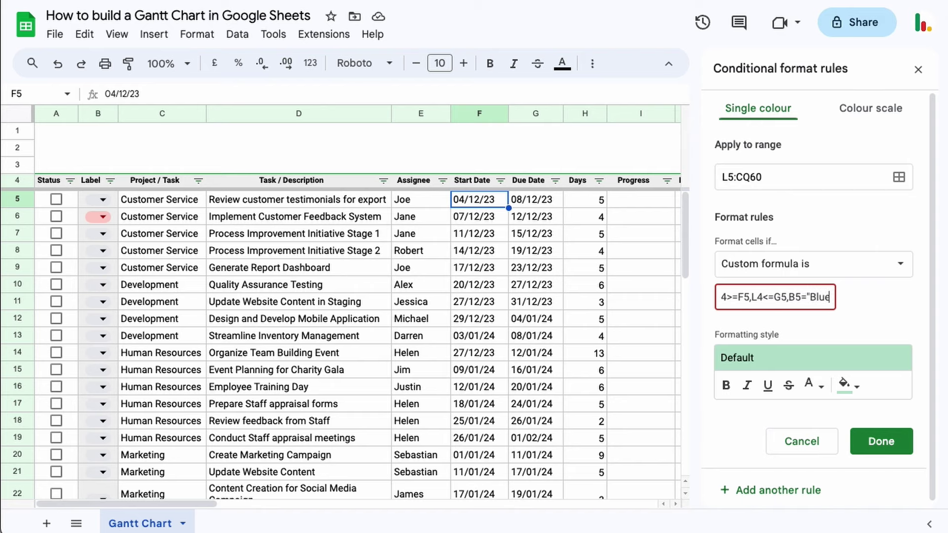
{"action": "type", "text": "\")"}
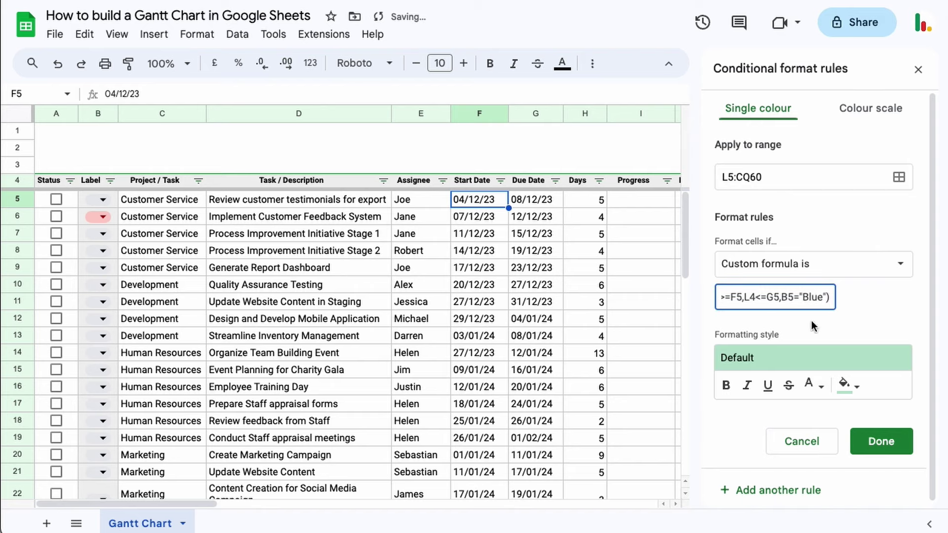
Add $ anchors so the rule formula reads =AND(L$4>=$F5,L$4<=$G5,$B5="Blue")
{"action": "scroll", "coordinate": [571, 295], "scroll_direction": "right", "scroll_amount": 5}
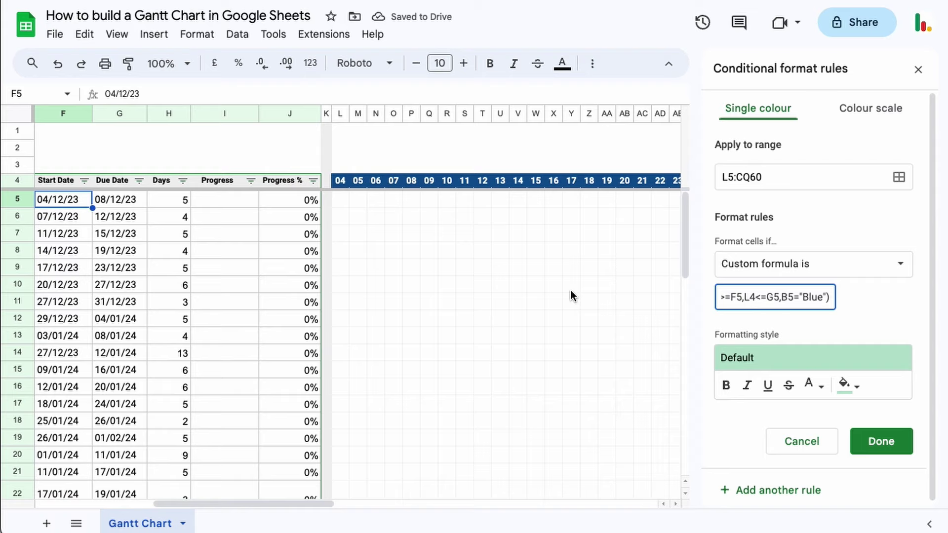
{"action": "key", "text": "Left"}
{"action": "key", "text": "Left"}
{"action": "key", "text": "Left"}
{"action": "key", "text": "Left"}
{"action": "key", "text": "Left"}
{"action": "key", "text": "Left"}
{"action": "key", "text": "Left"}
{"action": "key", "text": "Left"}
{"action": "key", "text": "Left"}
{"action": "key", "text": "Left"}
{"action": "key", "text": "Left"}
{"action": "key", "text": "Left"}
{"action": "key", "text": "Left"}
{"action": "key", "text": "Left"}
{"action": "key", "text": "Left"}
{"action": "key", "text": "Left"}
{"action": "key", "text": "Left"}
{"action": "key", "text": "Left"}
{"action": "key", "text": "Left"}
{"action": "key", "text": "Left"}
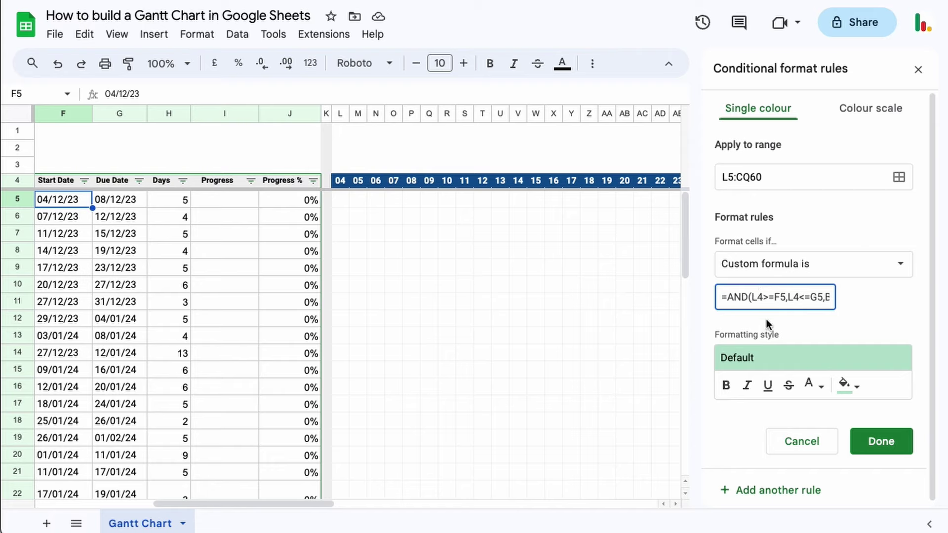
{"action": "type", "text": "$"}
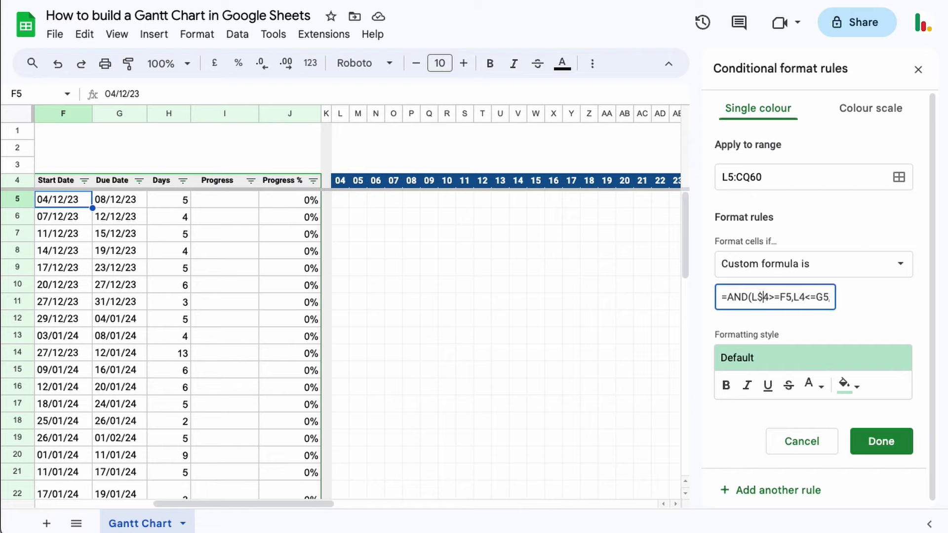
{"action": "left_click", "coordinate": [779, 297]}
{"action": "type", "text": "$"}
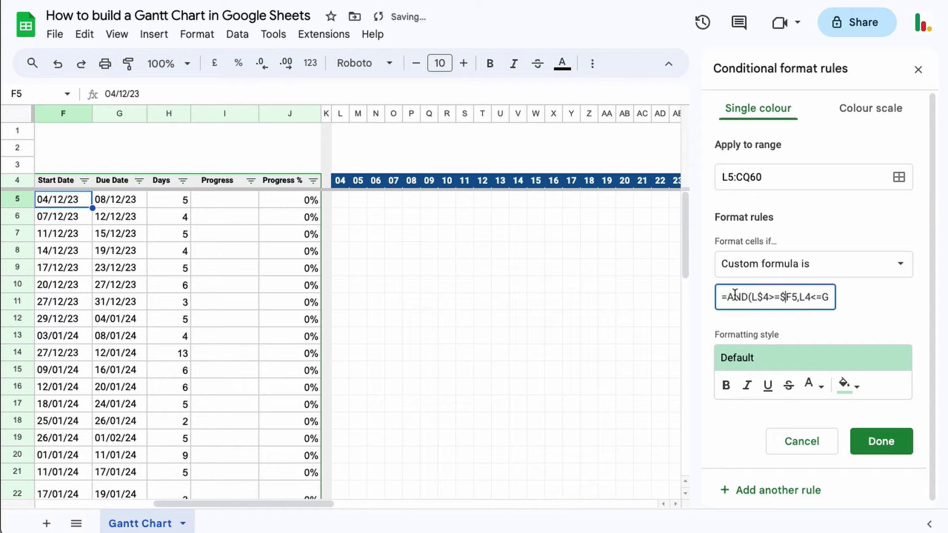
{"action": "left_click", "coordinate": [810, 297]}
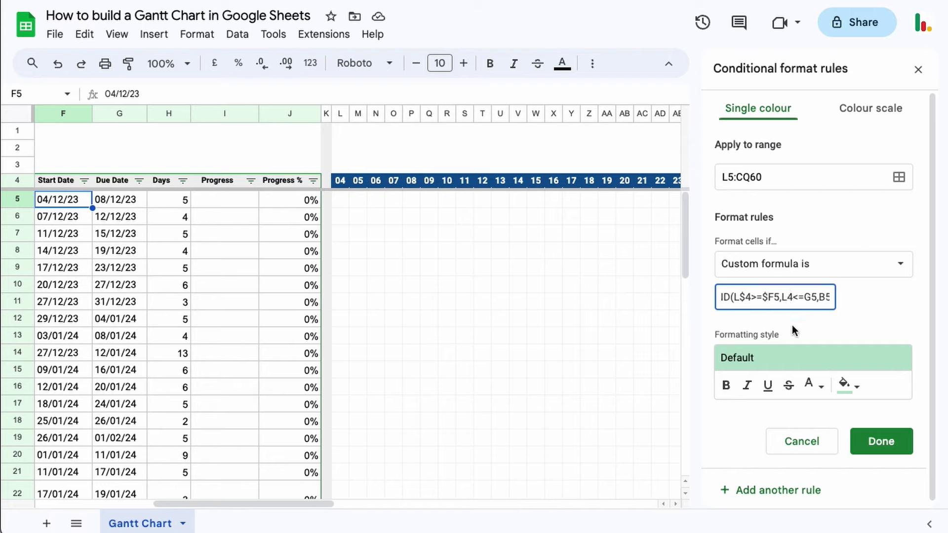
{"action": "type", "text": "$"}
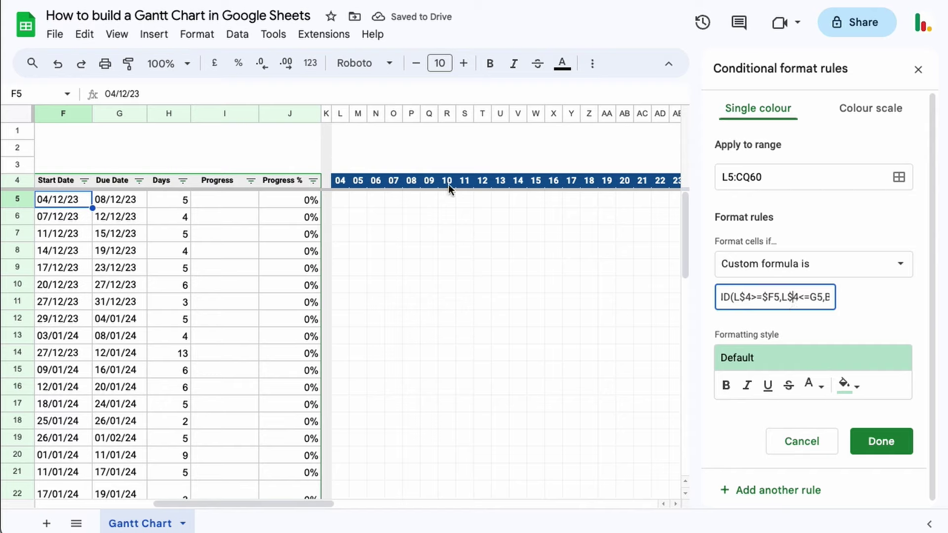
{"action": "left_click", "coordinate": [792, 297]}
{"action": "type", "text": "$4>="}
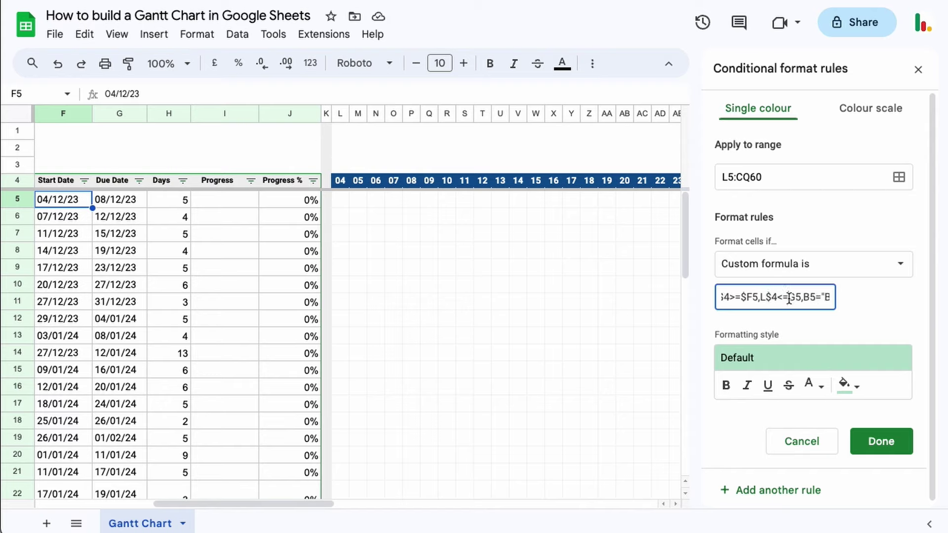
{"action": "type", "text": "$"}
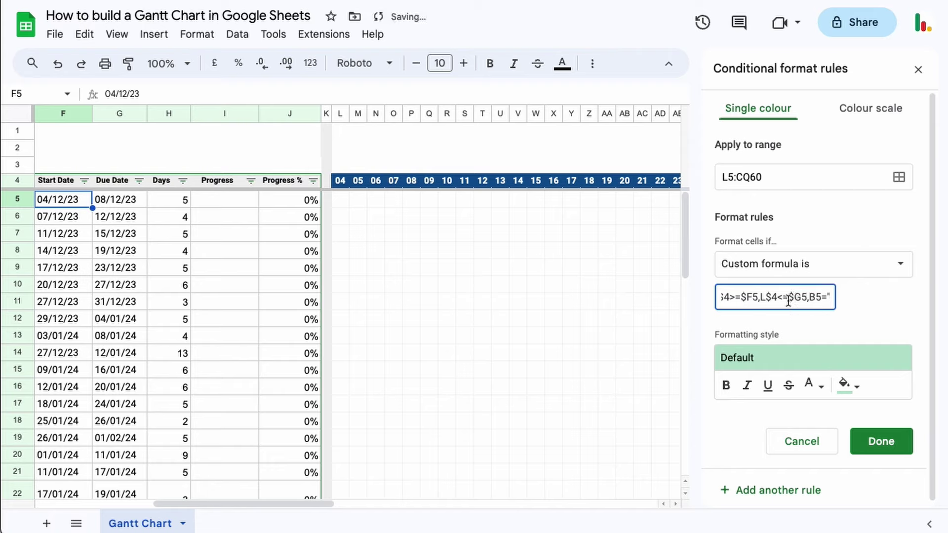
{"action": "left_click", "coordinate": [793, 297]}
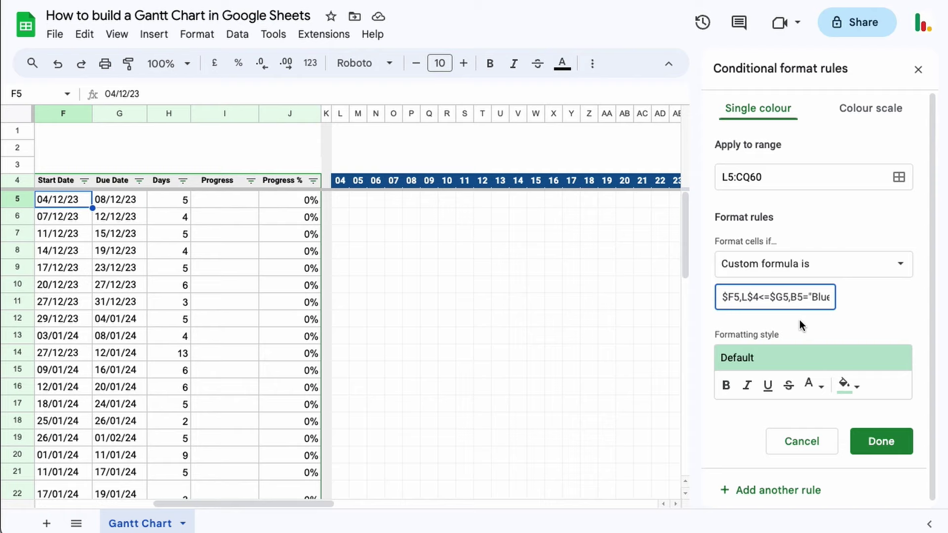
{"action": "type", "text": "$"}
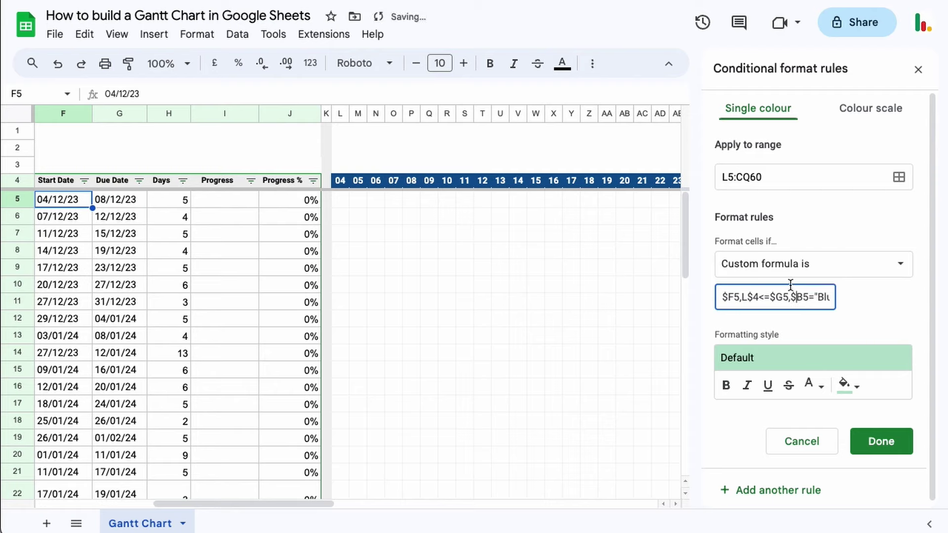
Choose a light blue fill as the timeline rule's formatting style
{"action": "left_click", "coordinate": [845, 387]}
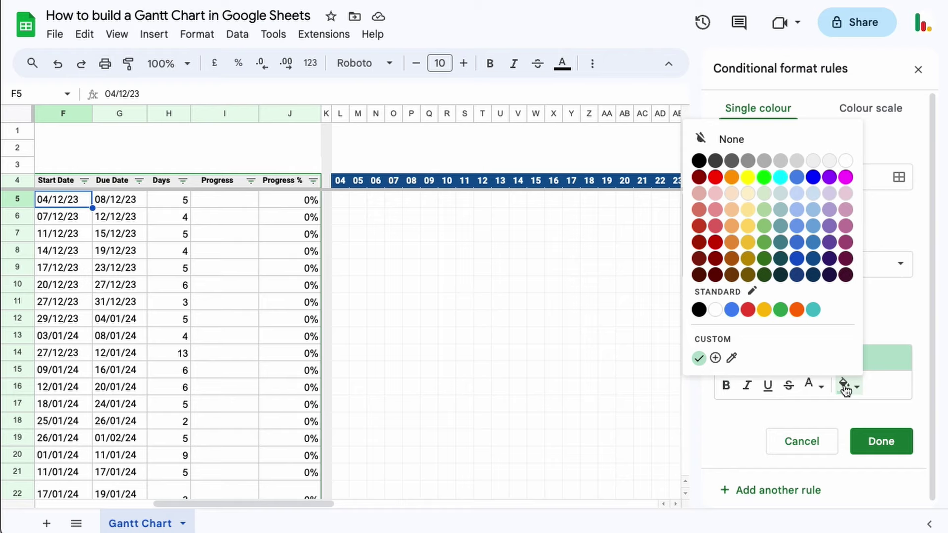
{"action": "left_click", "coordinate": [795, 214]}
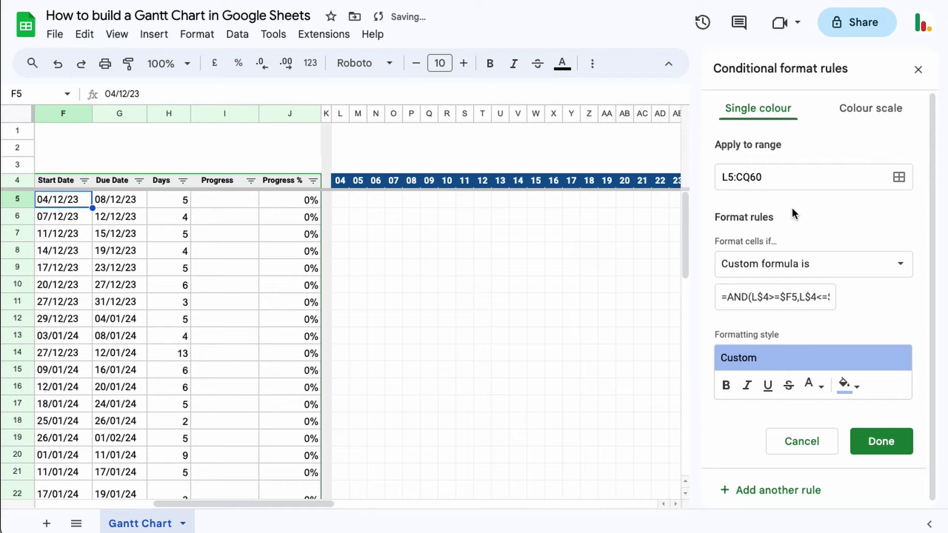
Save the blue bar rule for range L5:CQ60
{"action": "left_click", "coordinate": [870, 445]}
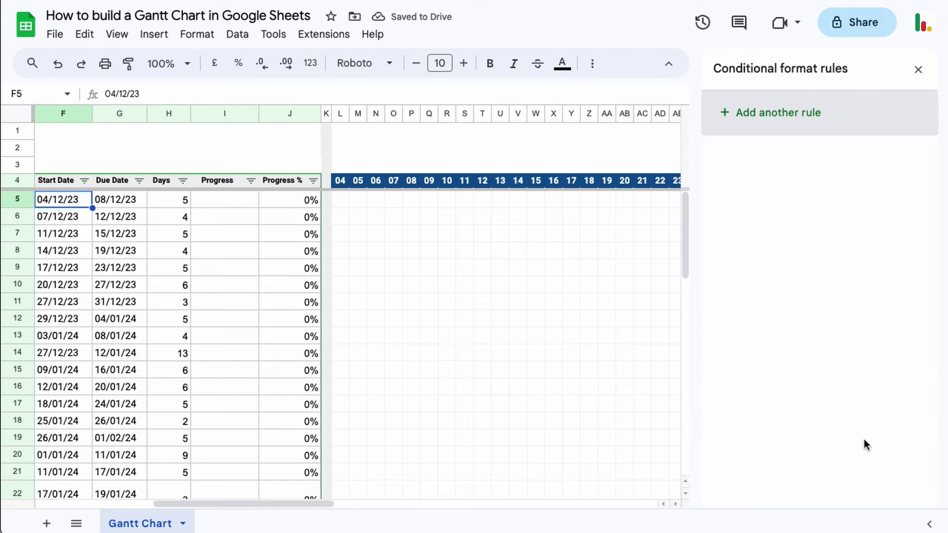
{"action": "scroll", "coordinate": [527, 284], "scroll_direction": "left", "scroll_amount": 5}
{"action": "scroll", "coordinate": [526, 286], "scroll_direction": "right", "scroll_amount": 5}
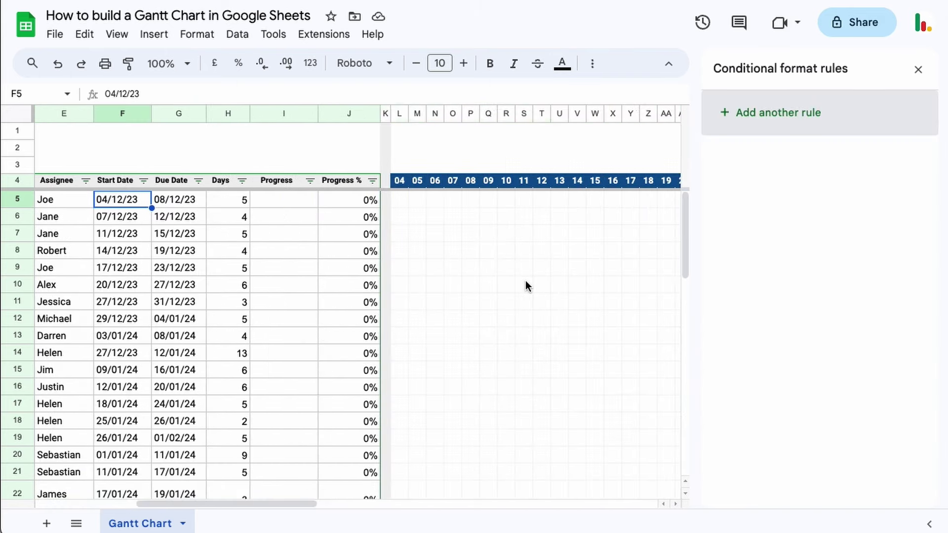
{"action": "scroll", "coordinate": [543, 280], "scroll_direction": "left", "scroll_amount": 5}
Set the first task's label in B5 to Blue, producing a light blue bar across days 04–08
{"action": "left_click", "coordinate": [106, 200]}
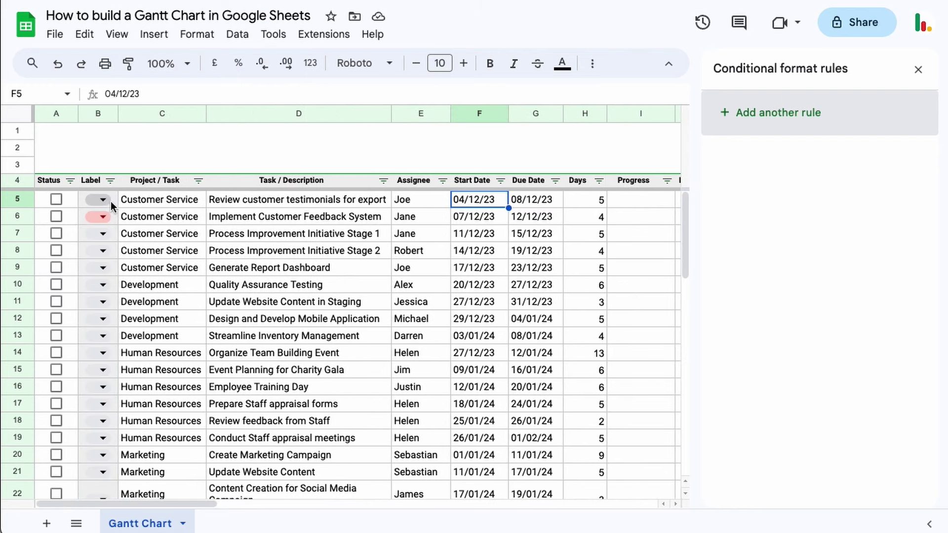
{"action": "left_click", "coordinate": [106, 200]}
{"action": "left_click", "coordinate": [98, 222]}
{"action": "scroll", "coordinate": [453, 267], "scroll_direction": "right", "scroll_amount": 5}
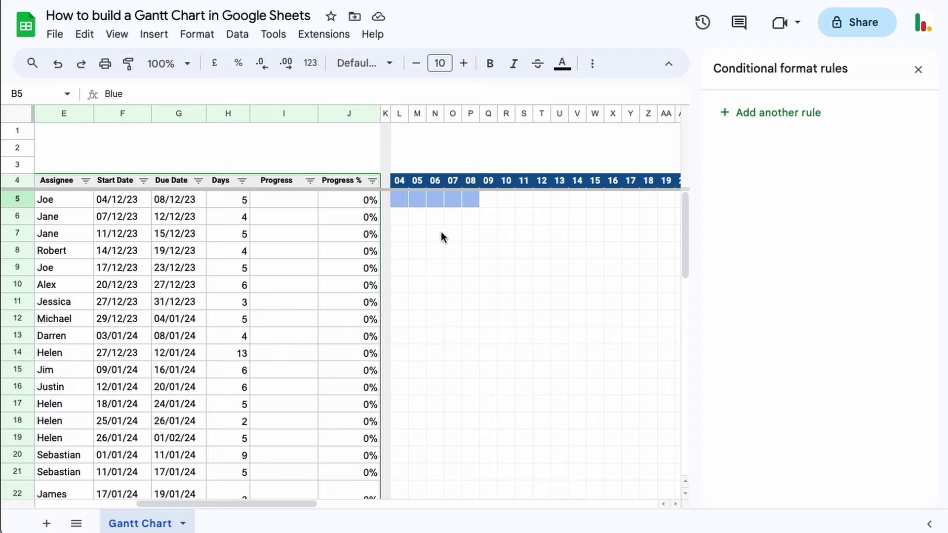
{"action": "left_click", "coordinate": [493, 201]}
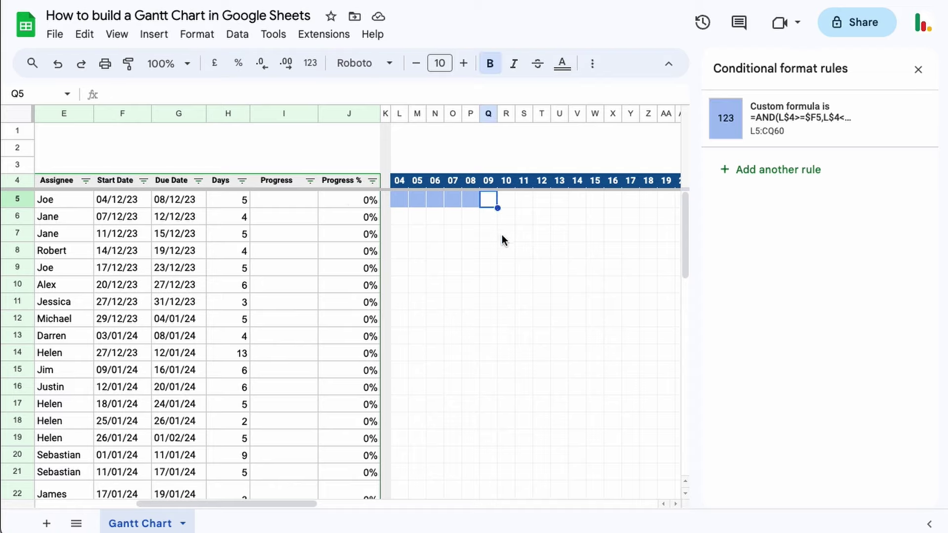
{"action": "left_click", "coordinate": [509, 304]}
{"action": "left_click", "coordinate": [510, 372]}
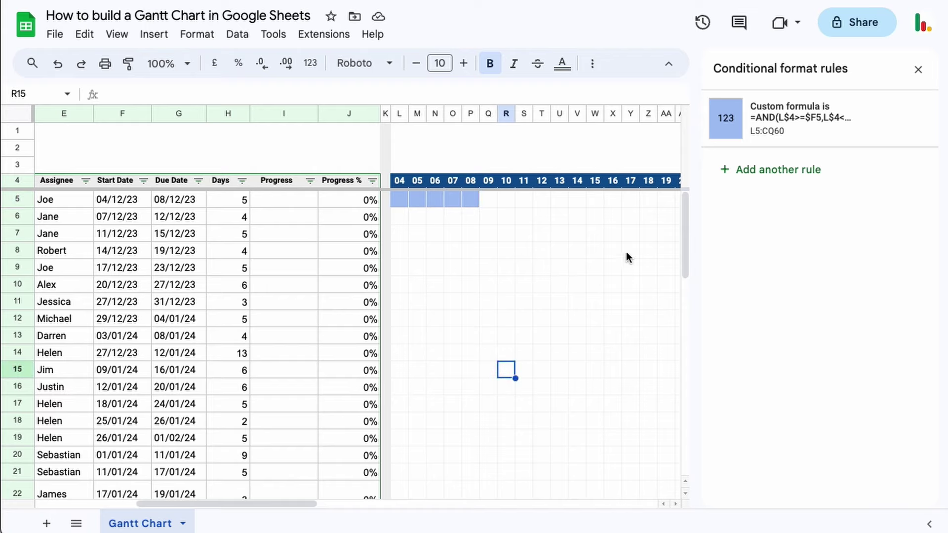
Copy the blue rule into a new rule and replace Blue with Green in its formula
{"action": "left_click", "coordinate": [800, 119]}
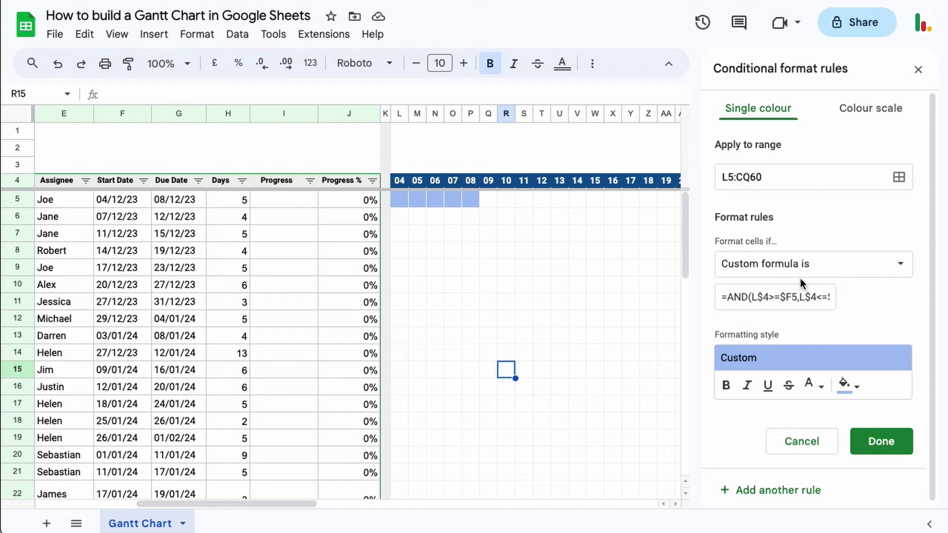
{"action": "scroll", "coordinate": [801, 278], "scroll_direction": "down", "scroll_amount": 1}
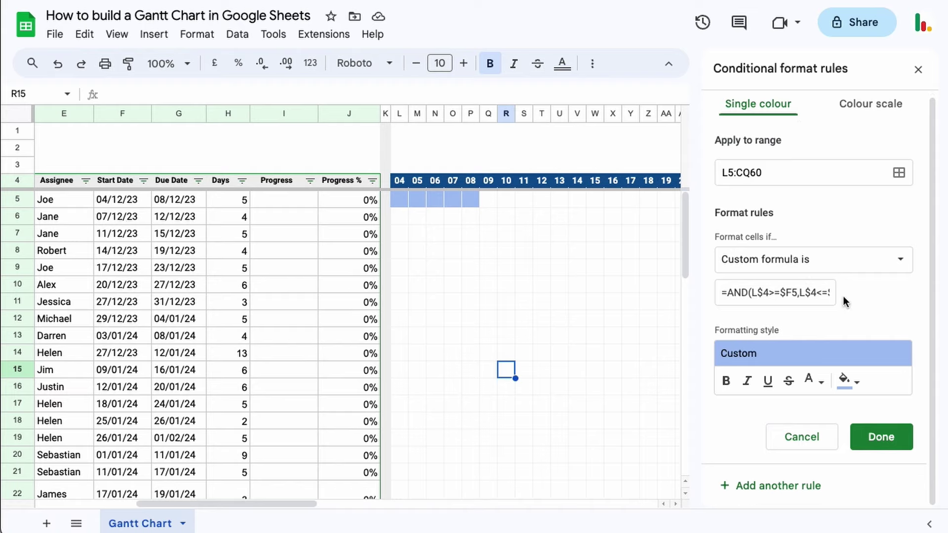
{"action": "left_click", "coordinate": [771, 489]}
{"action": "left_click", "coordinate": [805, 292]}
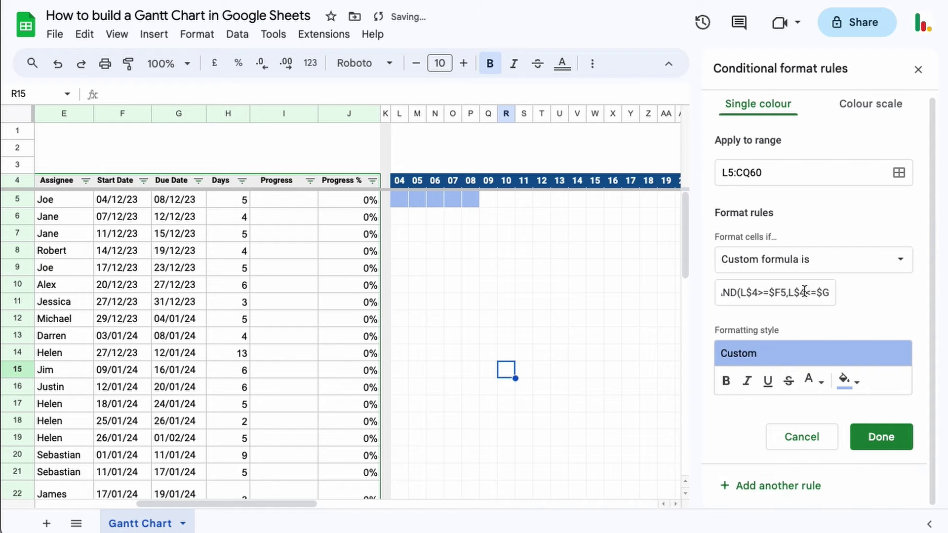
{"action": "left_click", "coordinate": [821, 292]}
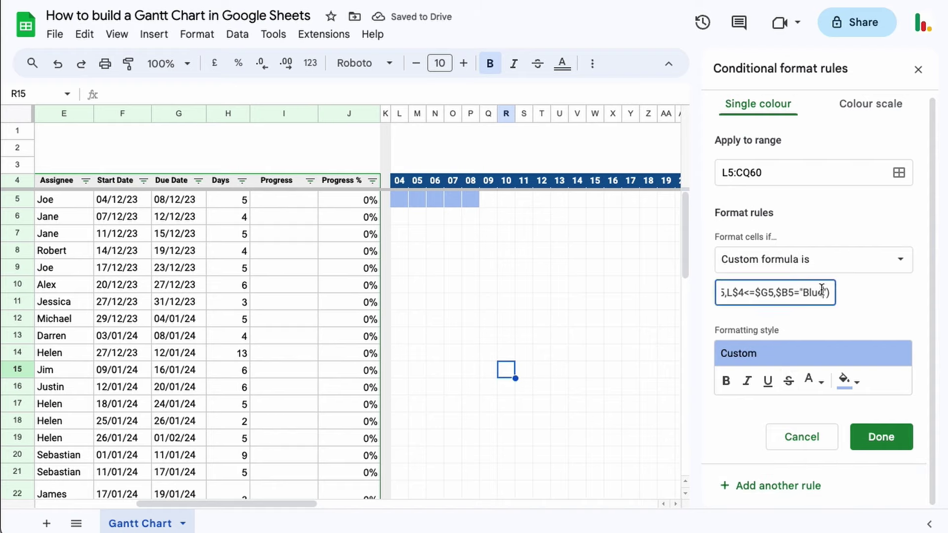
{"action": "left_click_drag", "start_coordinate": [822, 292], "coordinate": [808, 292]}
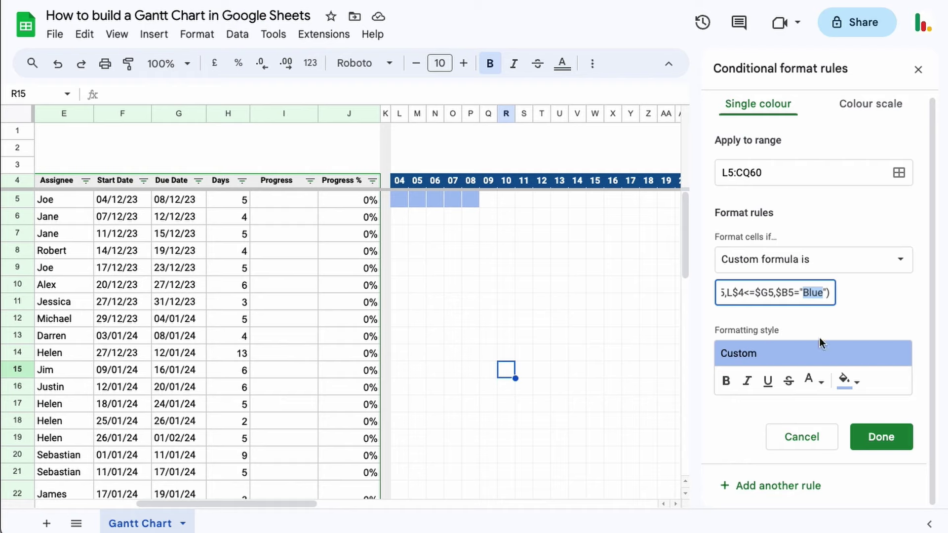
{"action": "type", "text": "Green"}
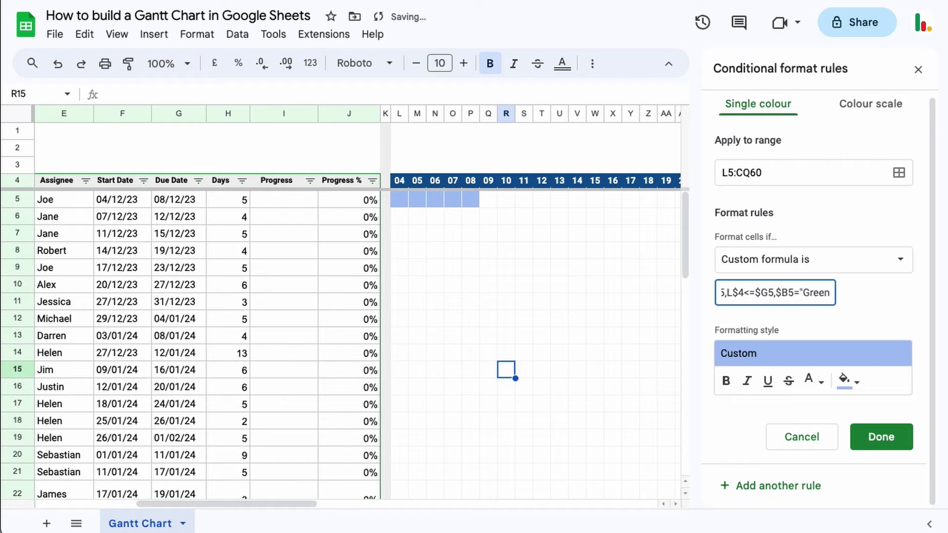
Give the new rule a light red fill instead of light green, and save it
{"action": "left_click", "coordinate": [843, 383]}
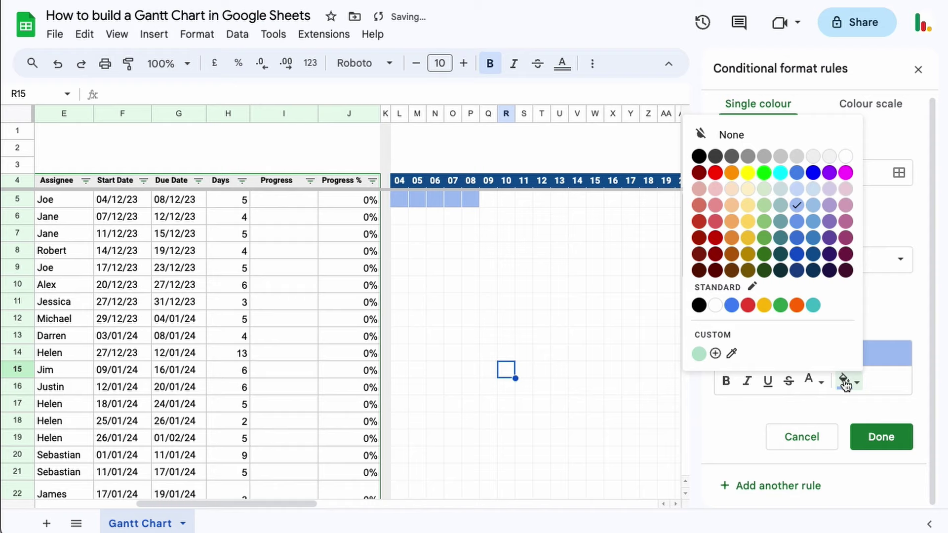
{"action": "left_click", "coordinate": [765, 206]}
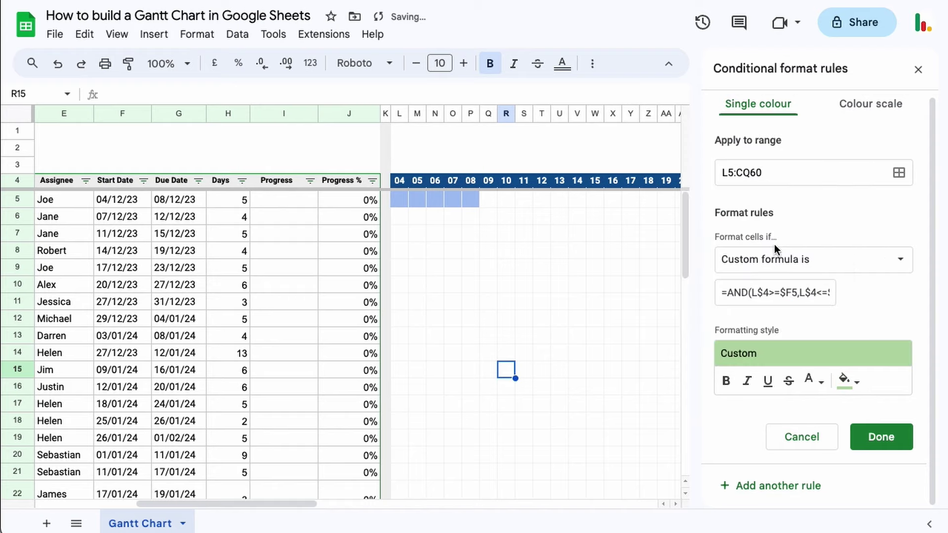
{"action": "left_click", "coordinate": [806, 290]}
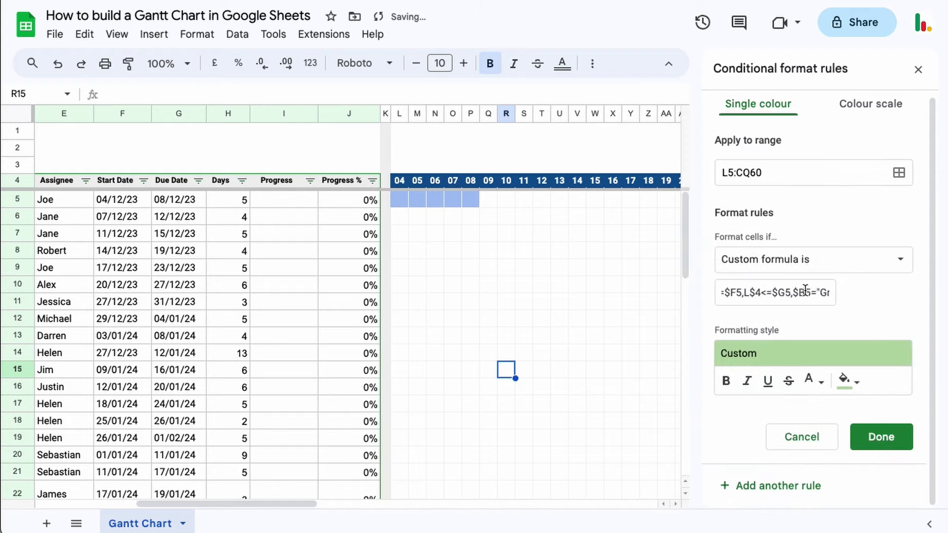
{"action": "key", "text": "End"}
{"action": "left_click", "coordinate": [845, 381]}
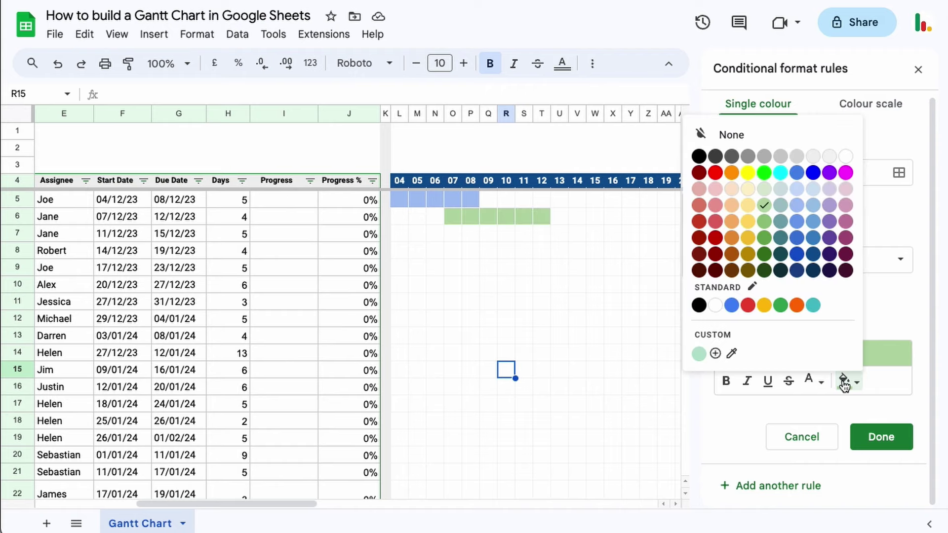
{"action": "left_click", "coordinate": [715, 217]}
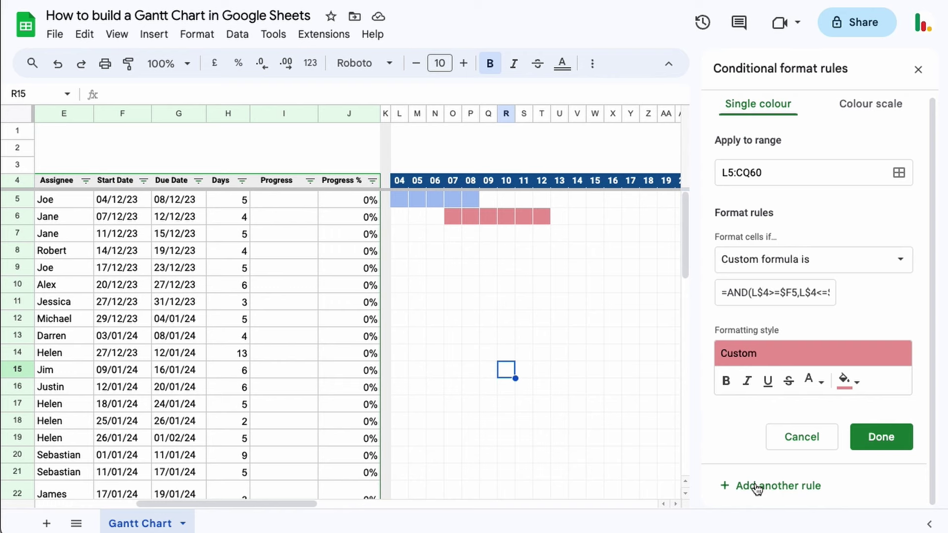
{"action": "scroll", "coordinate": [586, 415], "scroll_direction": "left", "scroll_amount": 5}
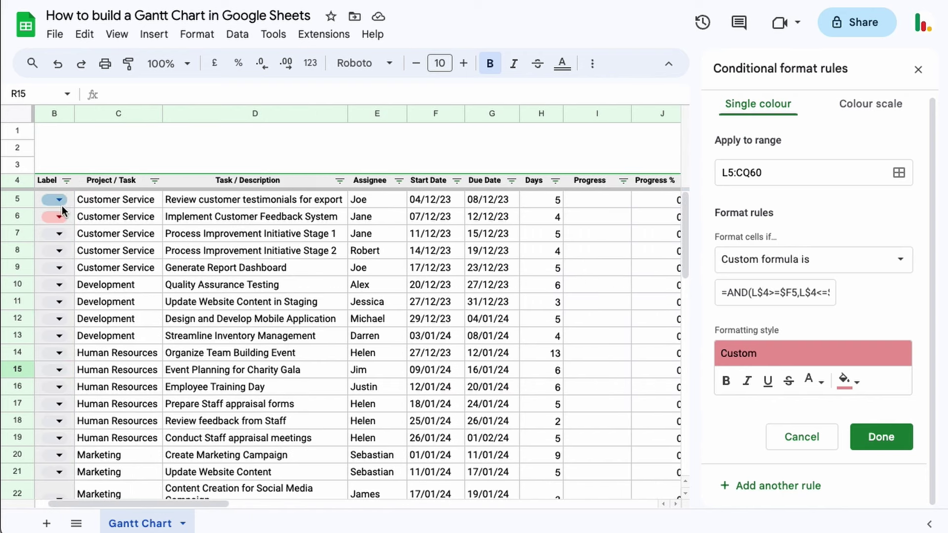
{"action": "scroll", "coordinate": [470, 353], "scroll_direction": "right", "scroll_amount": 5}
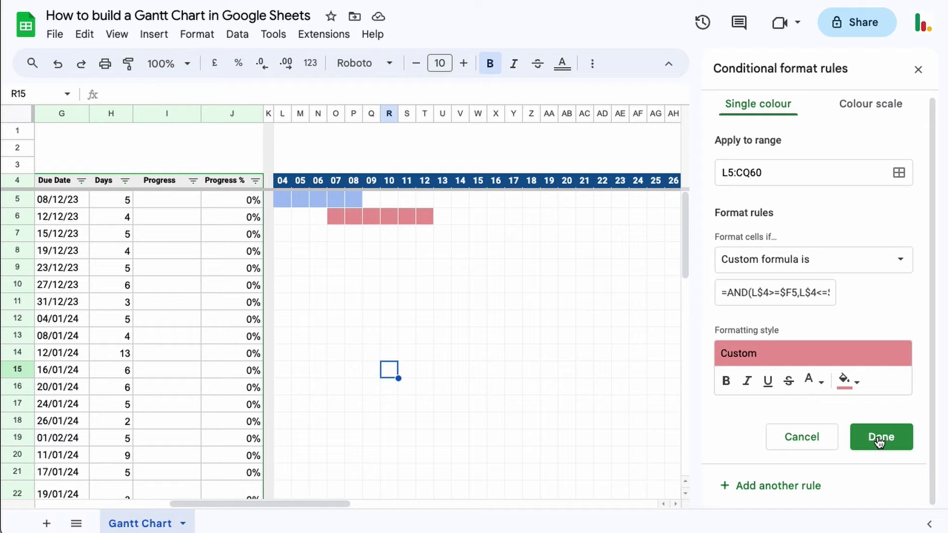
{"action": "left_click", "coordinate": [879, 439]}
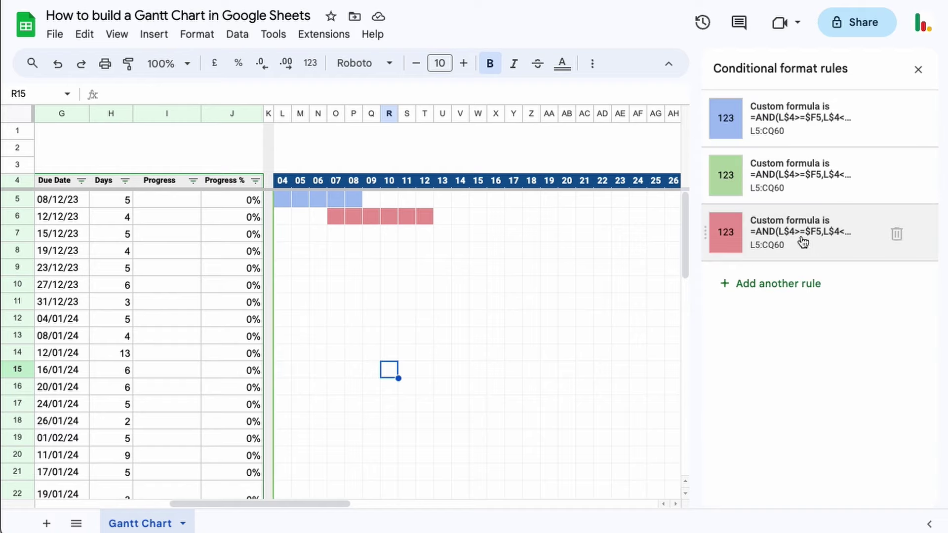
Reopen the conditional formatting rules from cell Q9's cell actions menu
{"action": "left_click", "coordinate": [918, 69]}
{"action": "left_click", "coordinate": [380, 267]}
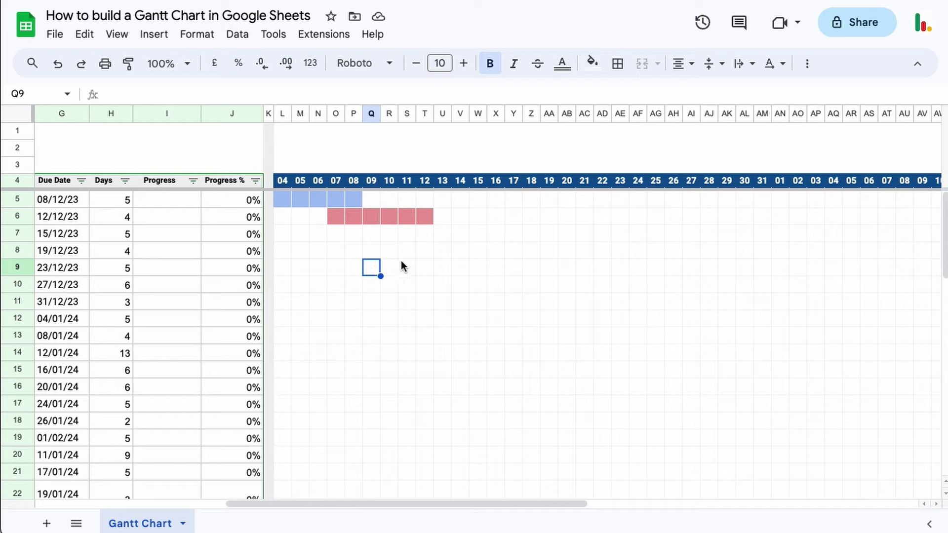
{"action": "right_click", "coordinate": [372, 271]}
{"action": "scroll", "coordinate": [467, 509], "scroll_direction": "down", "scroll_amount": 1}
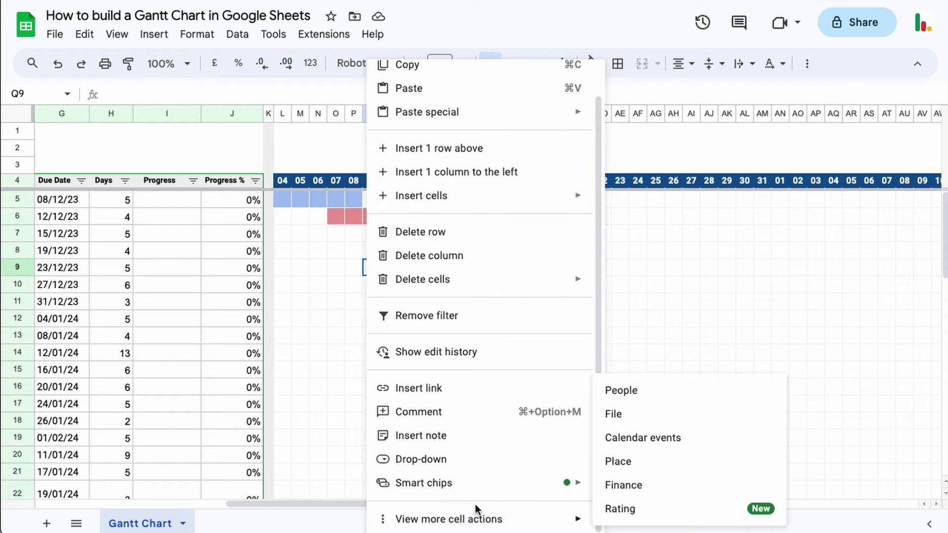
{"action": "mouse_move", "coordinate": [470, 517]}
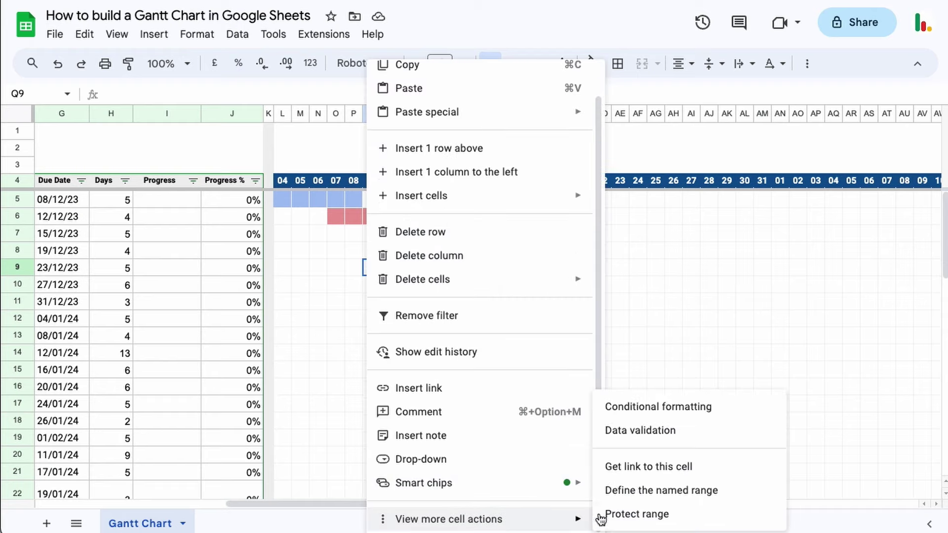
{"action": "left_click", "coordinate": [657, 406]}
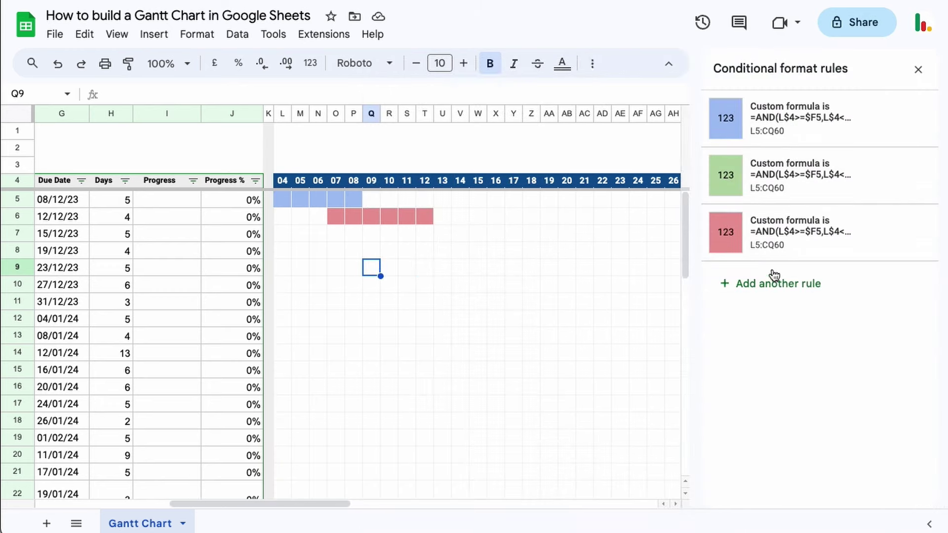
Review the blue rule's settings and cancel without changing anything
{"action": "left_click", "coordinate": [775, 126]}
{"action": "scroll", "coordinate": [794, 284], "scroll_direction": "down", "scroll_amount": 1}
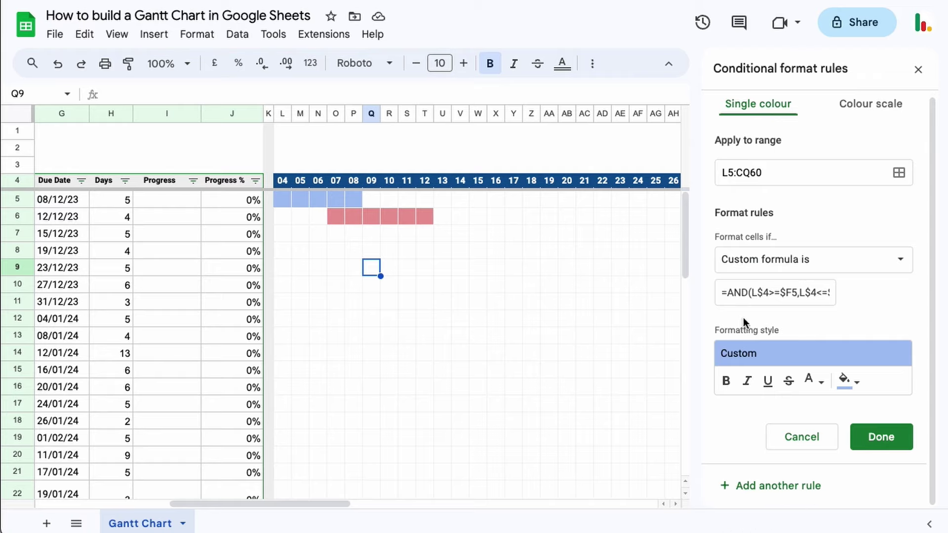
{"action": "left_click", "coordinate": [817, 442]}
Set B7's label to Green, giving the third task a green bar across days 11–15
{"action": "left_click", "coordinate": [918, 69]}
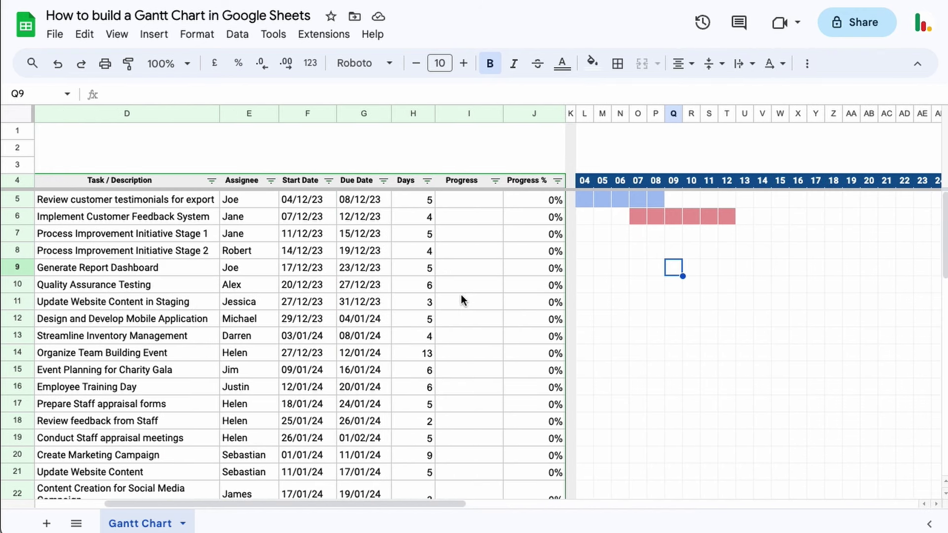
{"action": "scroll", "coordinate": [504, 281], "scroll_direction": "left", "scroll_amount": 3}
{"action": "left_click", "coordinate": [99, 235]}
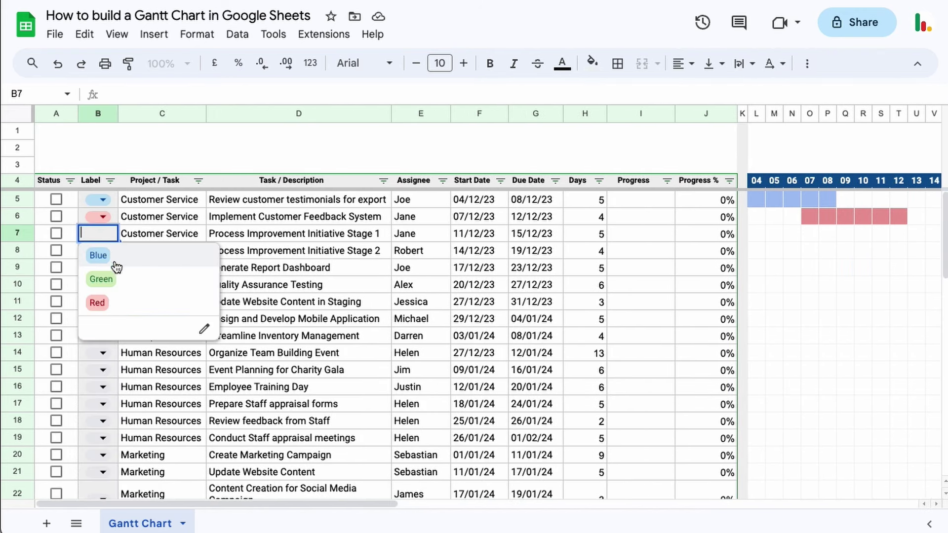
{"action": "left_click", "coordinate": [118, 280]}
{"action": "scroll", "coordinate": [714, 284], "scroll_direction": "right", "scroll_amount": 3}
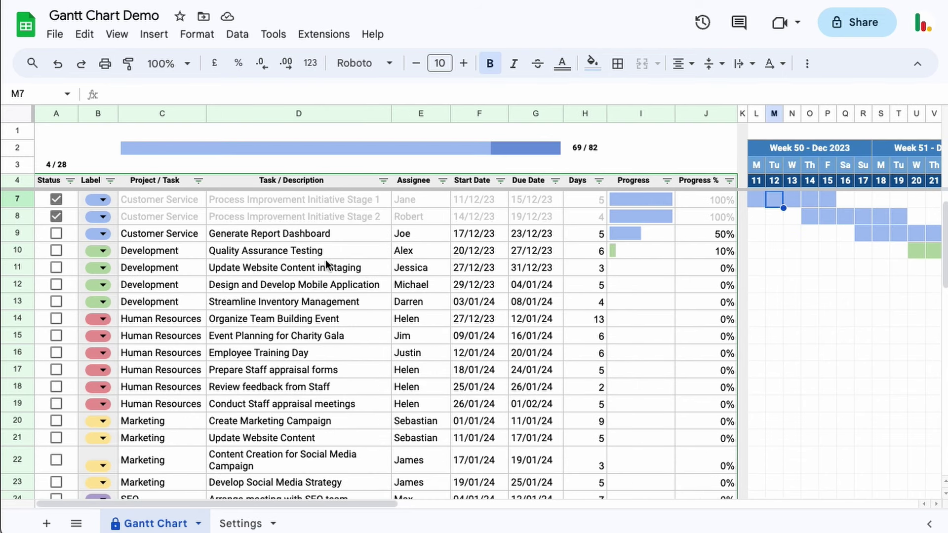
Scroll across the finished Gantt Chart Demo's weekly timeline and colour-coded bars, then back
{"action": "scroll", "coordinate": [356, 261], "scroll_direction": "right", "scroll_amount": 3}
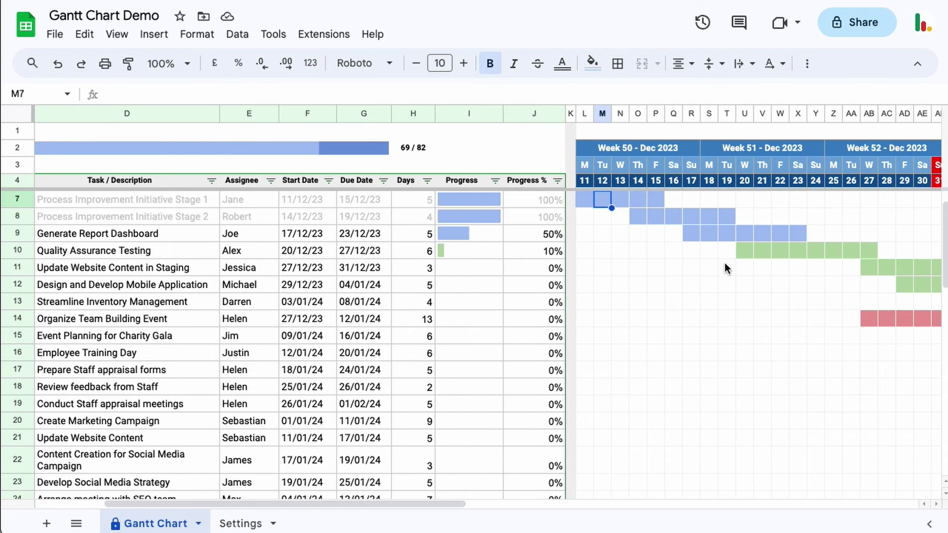
{"action": "scroll", "coordinate": [684, 169], "scroll_direction": "right", "scroll_amount": 3}
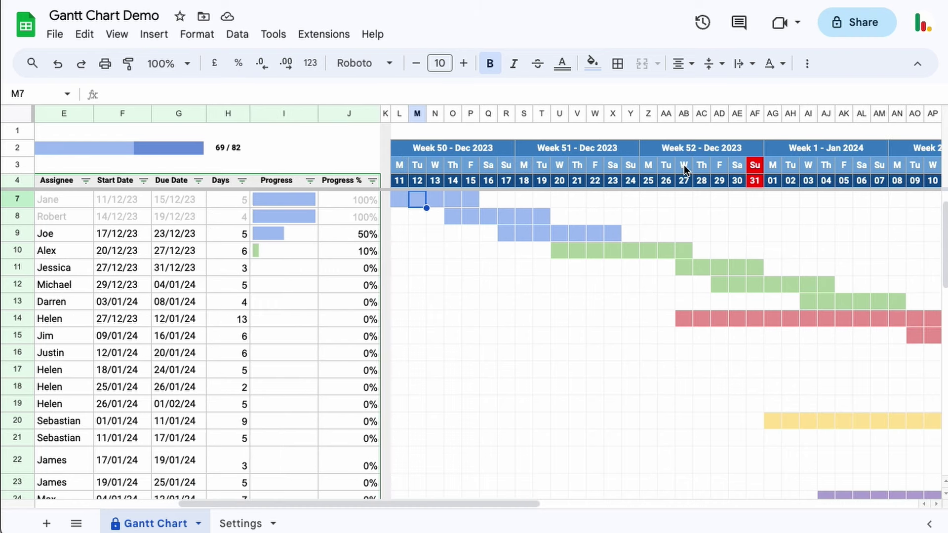
{"action": "scroll", "coordinate": [684, 169], "scroll_direction": "right", "scroll_amount": 1}
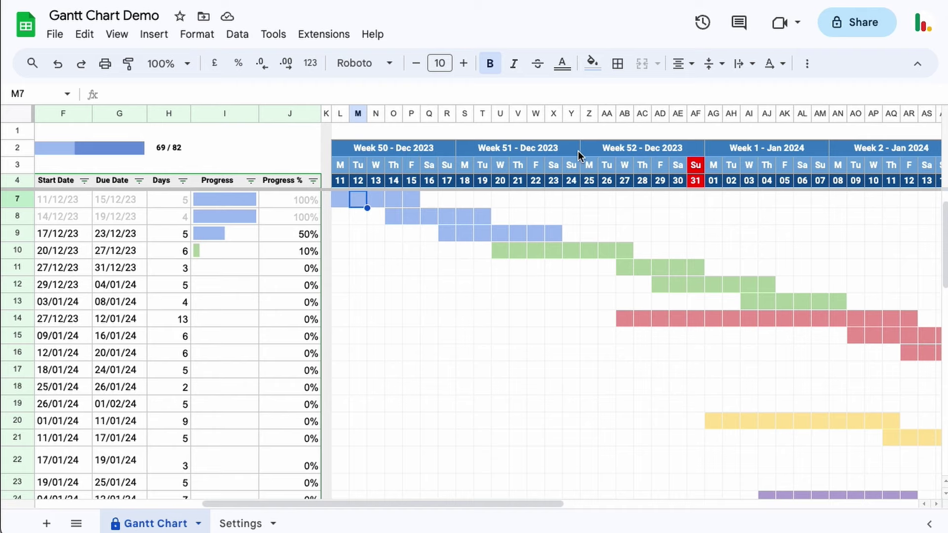
{"action": "scroll", "coordinate": [579, 151], "scroll_direction": "right", "scroll_amount": 4}
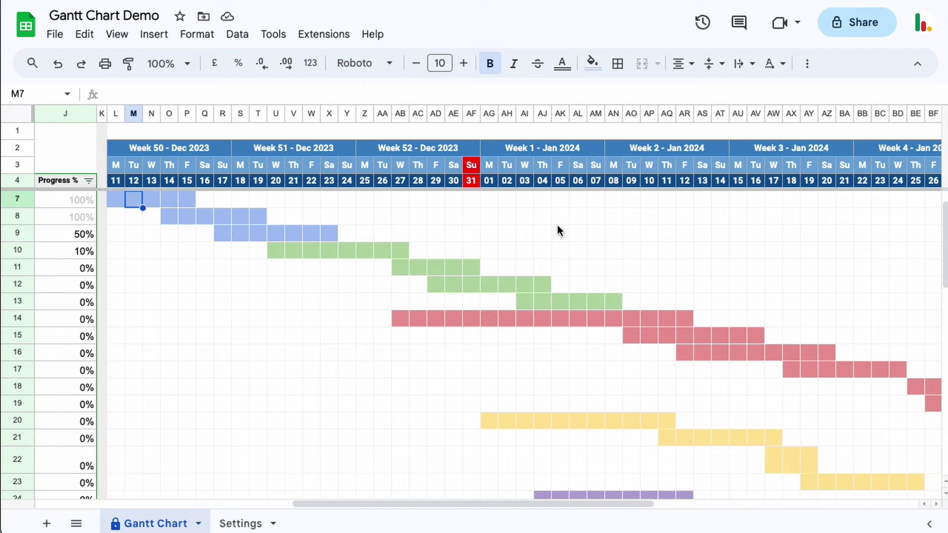
{"action": "scroll", "coordinate": [558, 230], "scroll_direction": "left", "scroll_amount": 3}
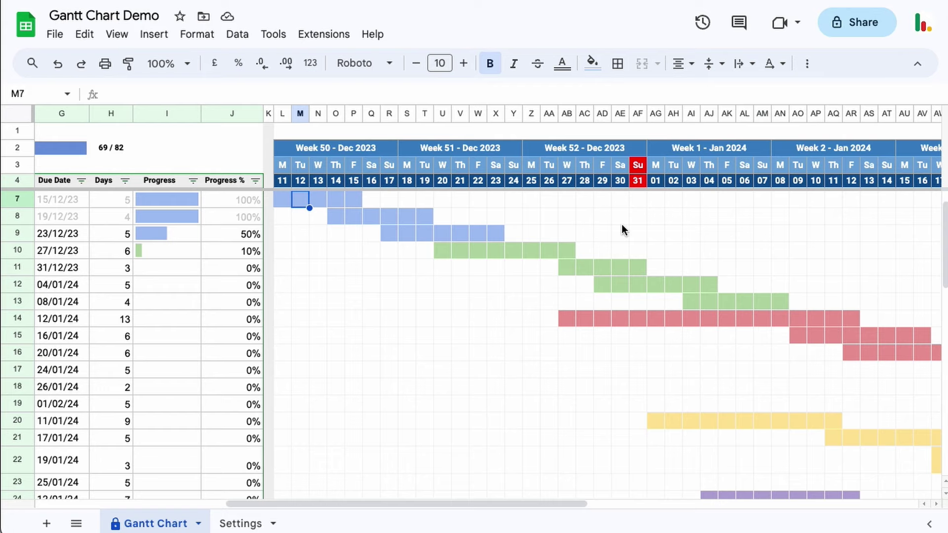
{"action": "scroll", "coordinate": [621, 228], "scroll_direction": "left", "scroll_amount": 2}
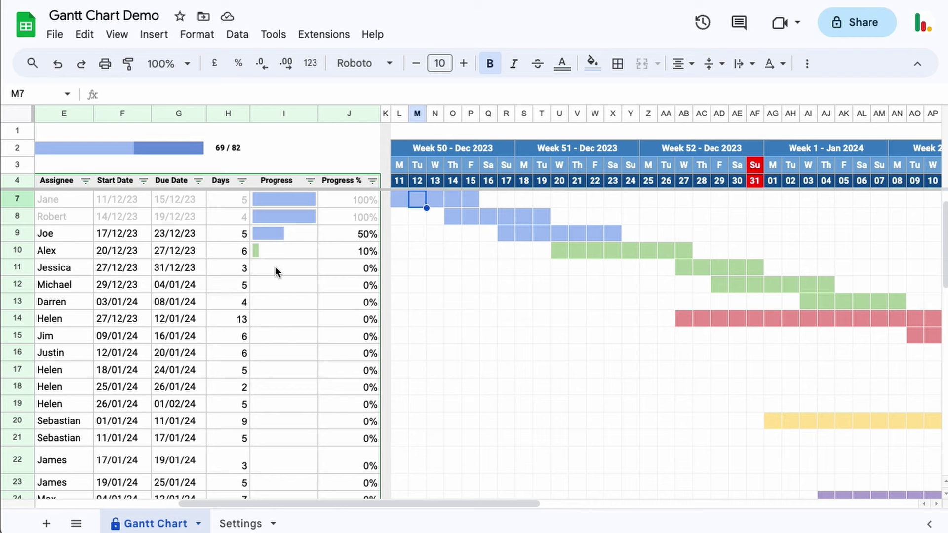
{"action": "scroll", "coordinate": [274, 269], "scroll_direction": "left", "scroll_amount": 2}
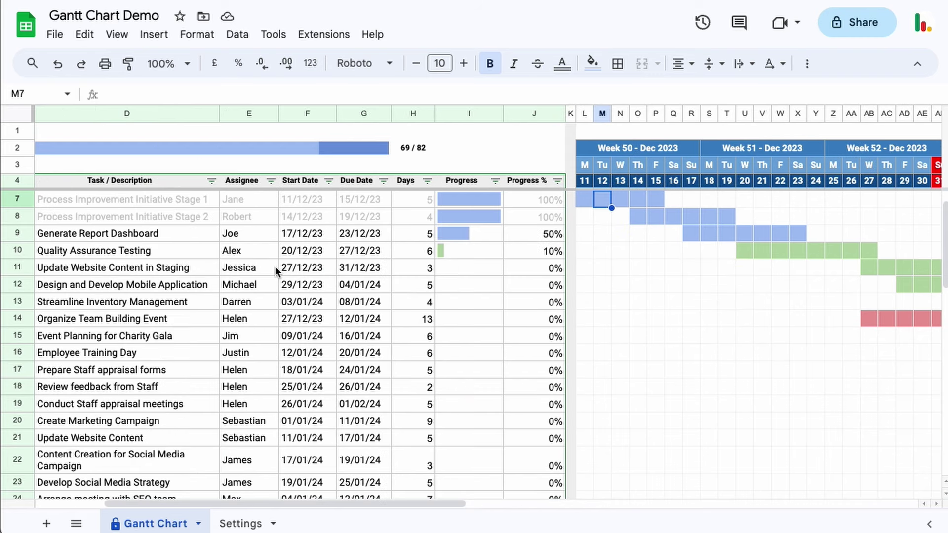
Enter 50 as Quality Assurance Testing's progress in J10, then return to the Status and Label columns
{"action": "left_click", "coordinate": [525, 253]}
{"action": "type", "text": "50"}
{"action": "key", "text": "Return"}
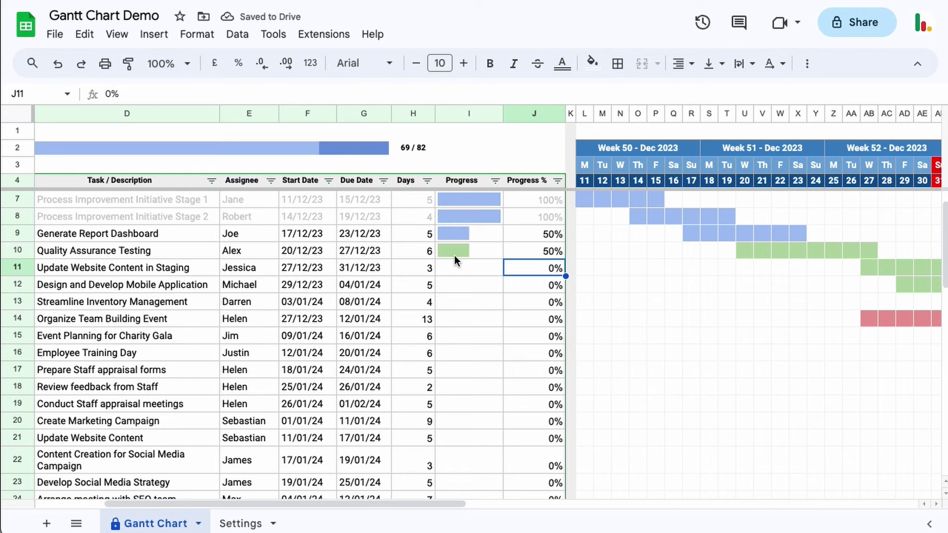
{"action": "scroll", "coordinate": [364, 267], "scroll_direction": "left", "scroll_amount": 2}
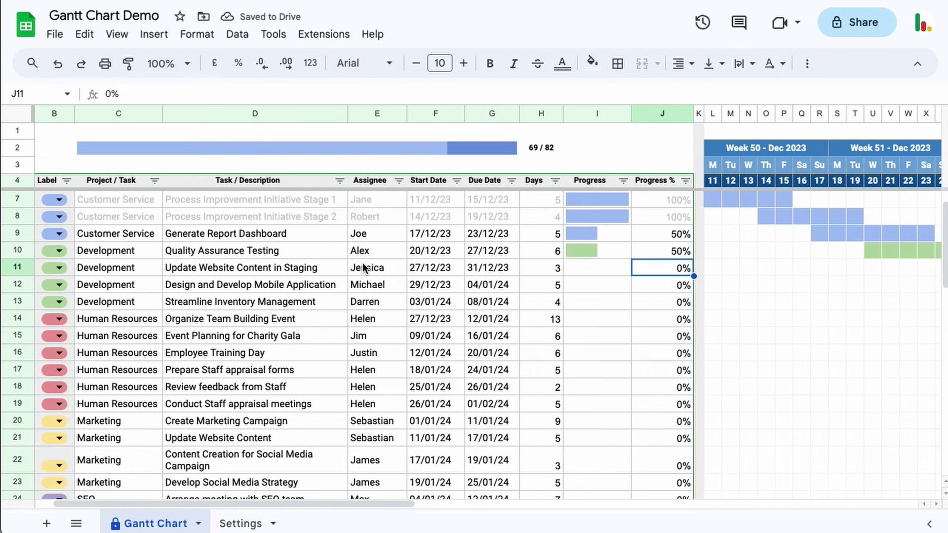
{"action": "scroll", "coordinate": [364, 267], "scroll_direction": "left", "scroll_amount": 1}
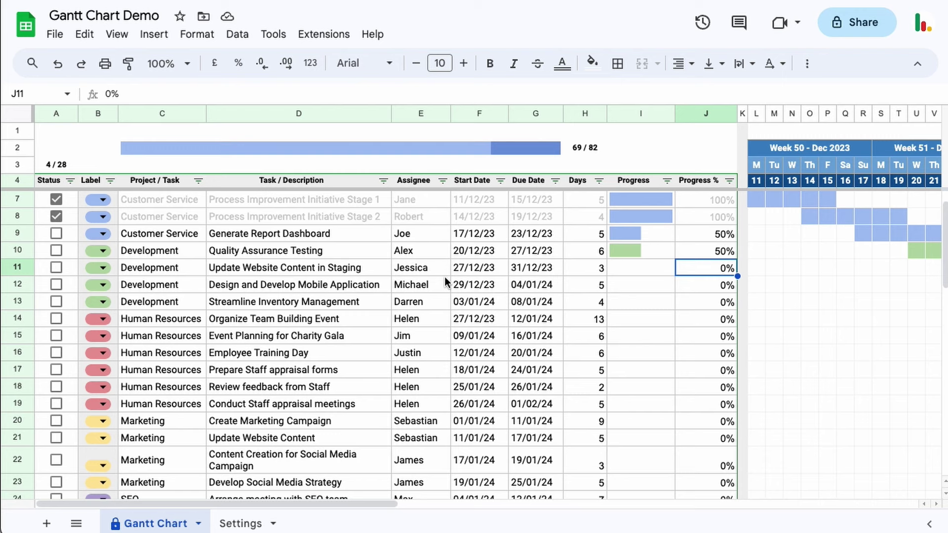
{"action": "scroll", "coordinate": [446, 277], "scroll_direction": "up", "scroll_amount": 1}
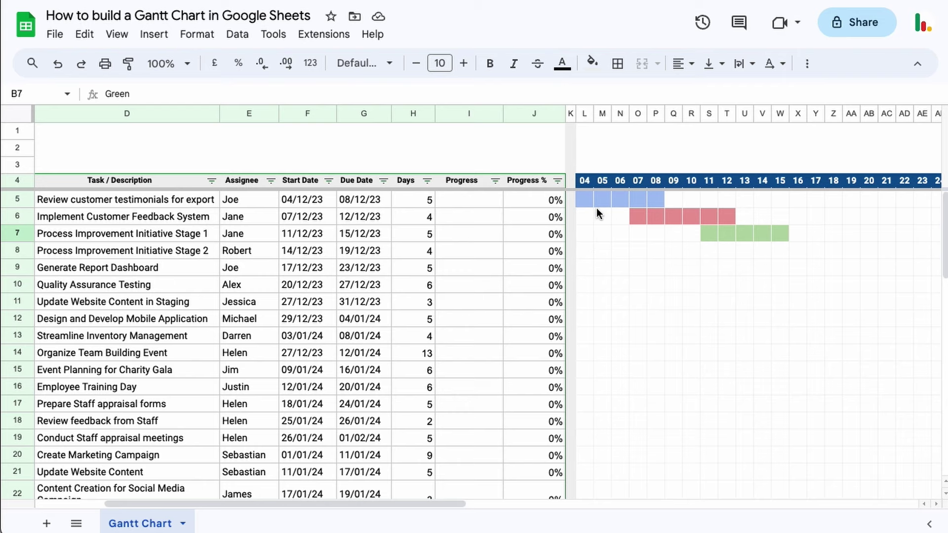
Tick the first task as done and filter the Status column to hide TRUE tasks
{"action": "scroll", "coordinate": [167, 209], "scroll_direction": "left", "scroll_amount": 3}
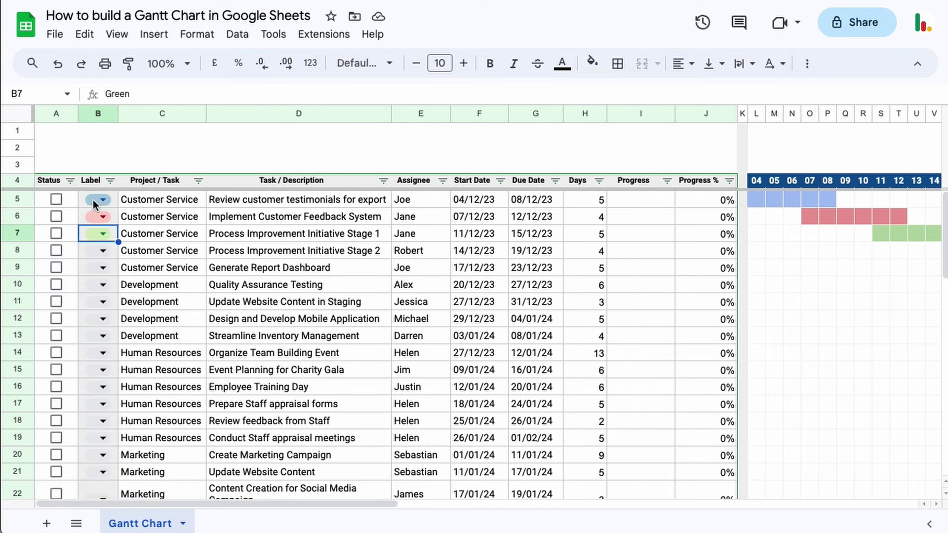
{"action": "left_click", "coordinate": [60, 200]}
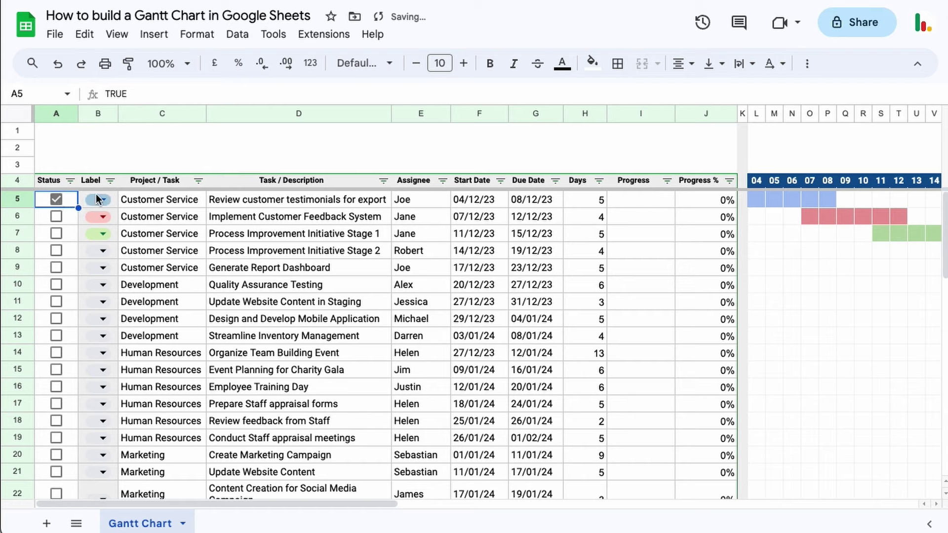
{"action": "left_click", "coordinate": [71, 181]}
{"action": "left_click", "coordinate": [144, 451]}
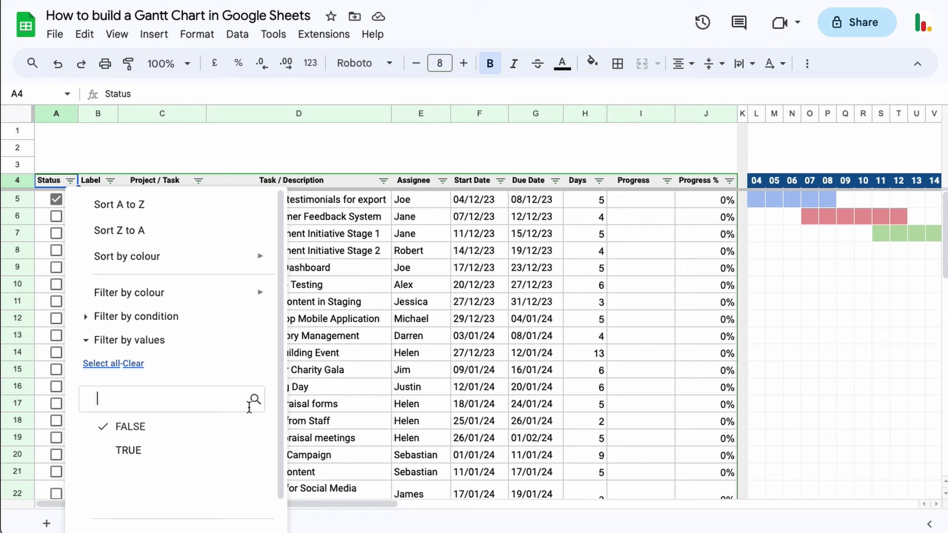
{"action": "scroll", "coordinate": [232, 428], "scroll_direction": "down", "scroll_amount": 1}
{"action": "left_click", "coordinate": [235, 511]}
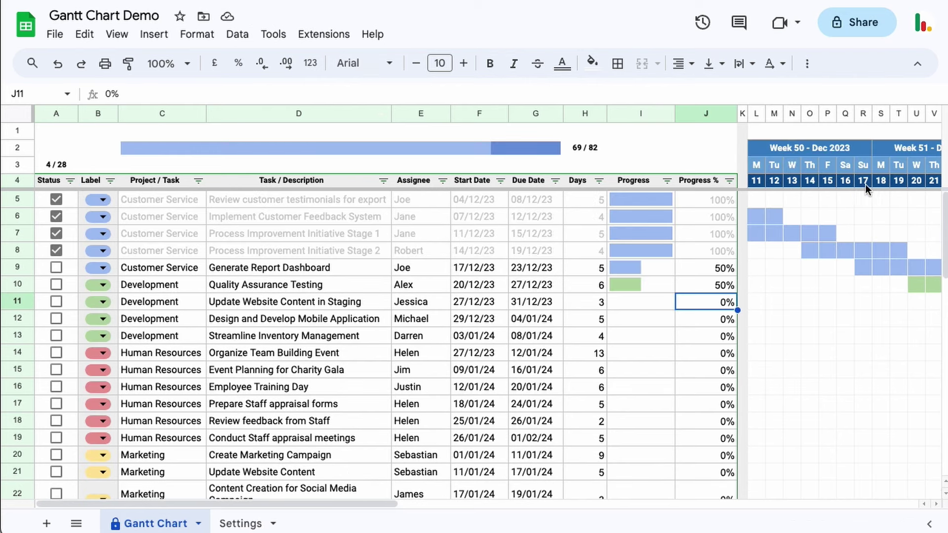
{"action": "scroll", "coordinate": [707, 242], "scroll_direction": "right", "scroll_amount": 15}
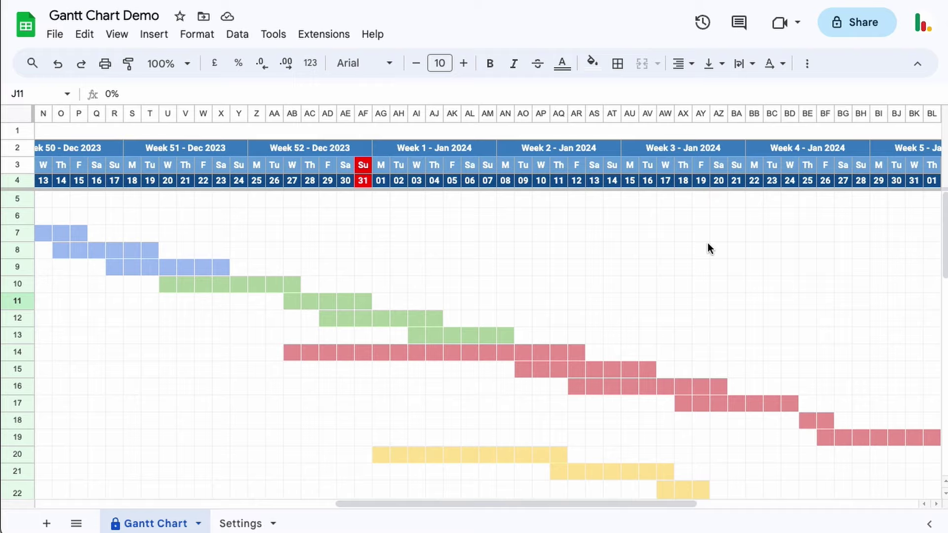
{"action": "scroll", "coordinate": [823, 231], "scroll_direction": "left", "scroll_amount": 15}
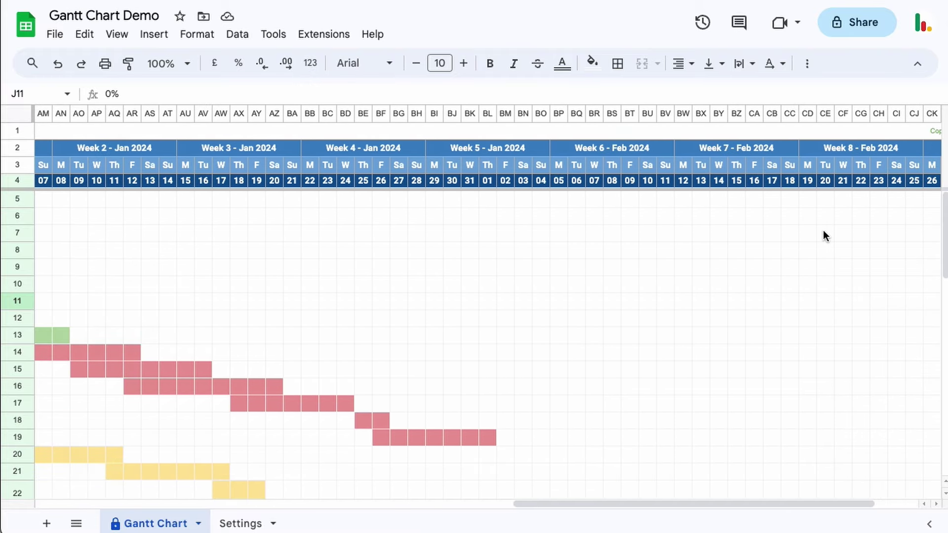